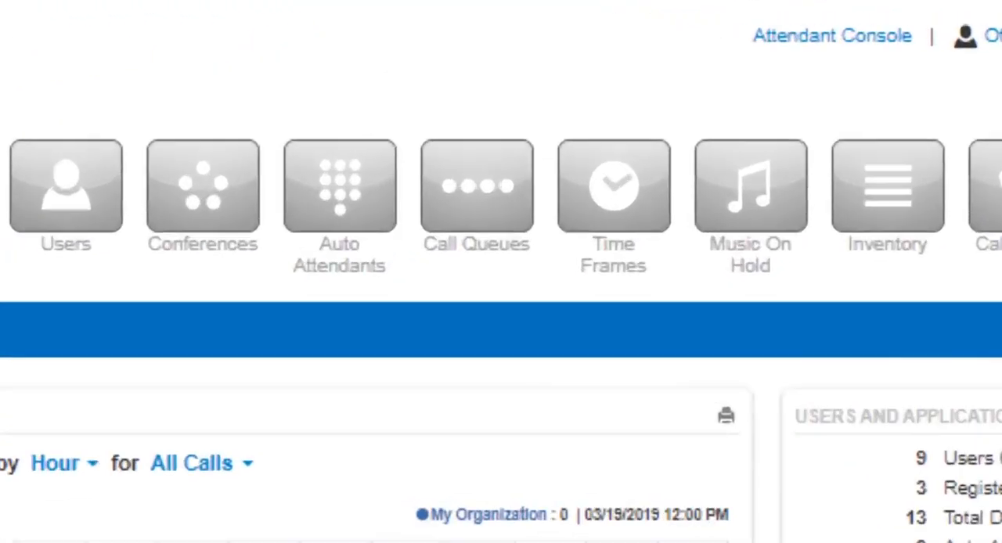
Step: Start a new call queue named "Sales Queue" with extension 4221
{"action": "left_click", "coordinate": [502, 51]}
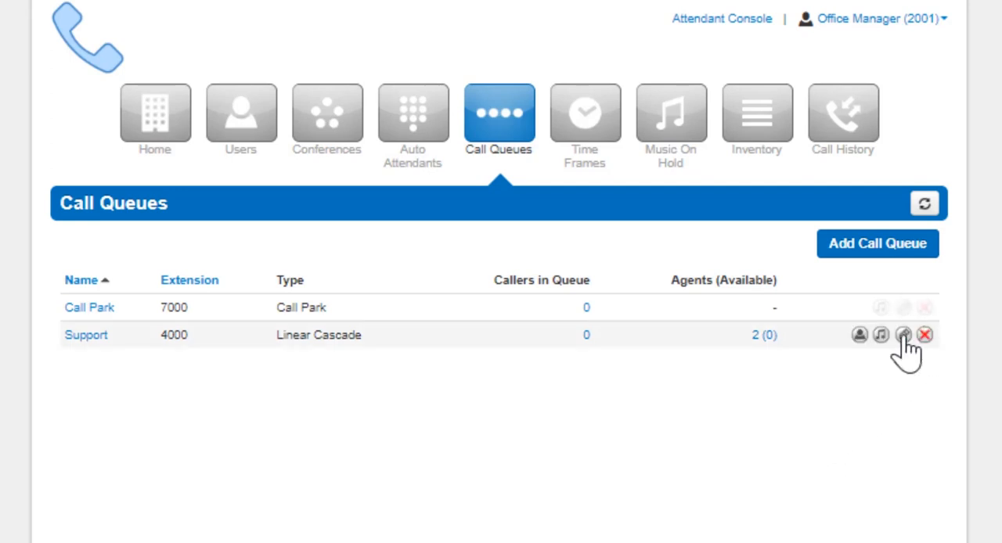
{"action": "left_click", "coordinate": [878, 249]}
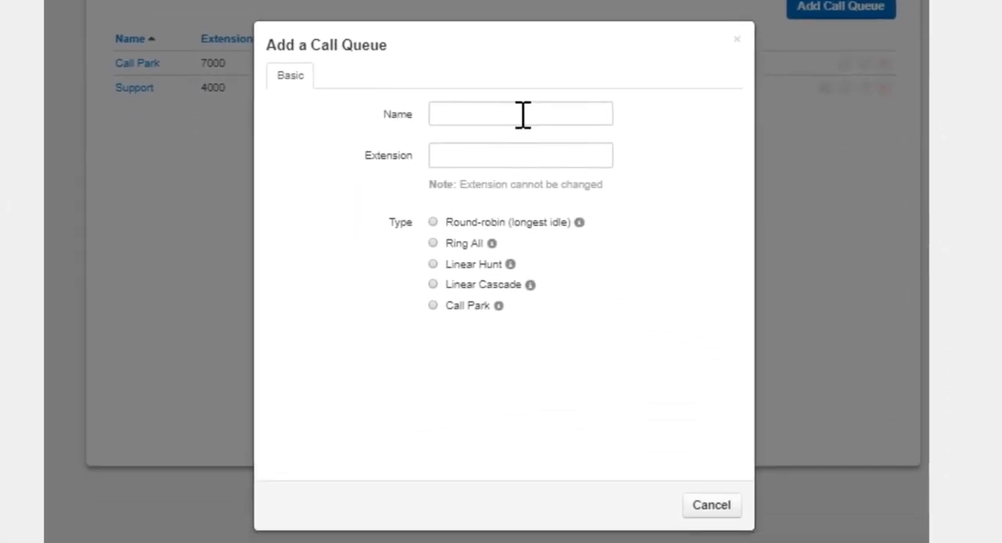
{"action": "left_click", "coordinate": [524, 113]}
{"action": "type", "text": "S"}
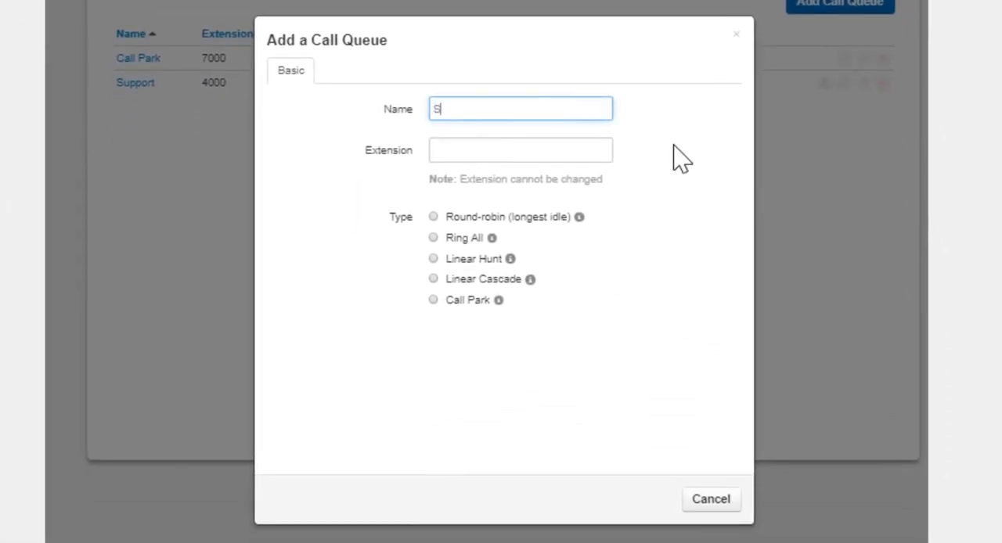
{"action": "type", "text": "ales Queue"}
{"action": "key", "text": "Tab"}
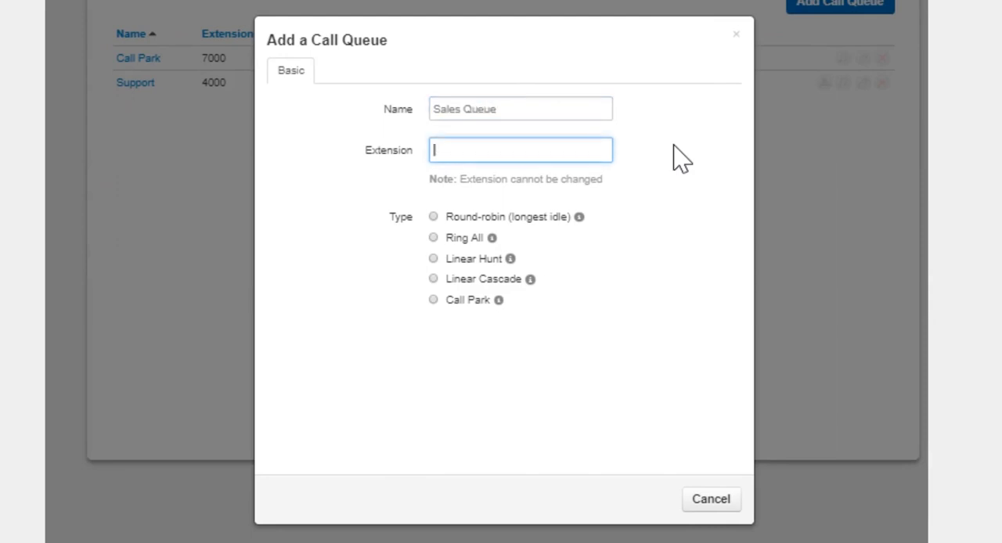
{"action": "type", "text": "4221"}
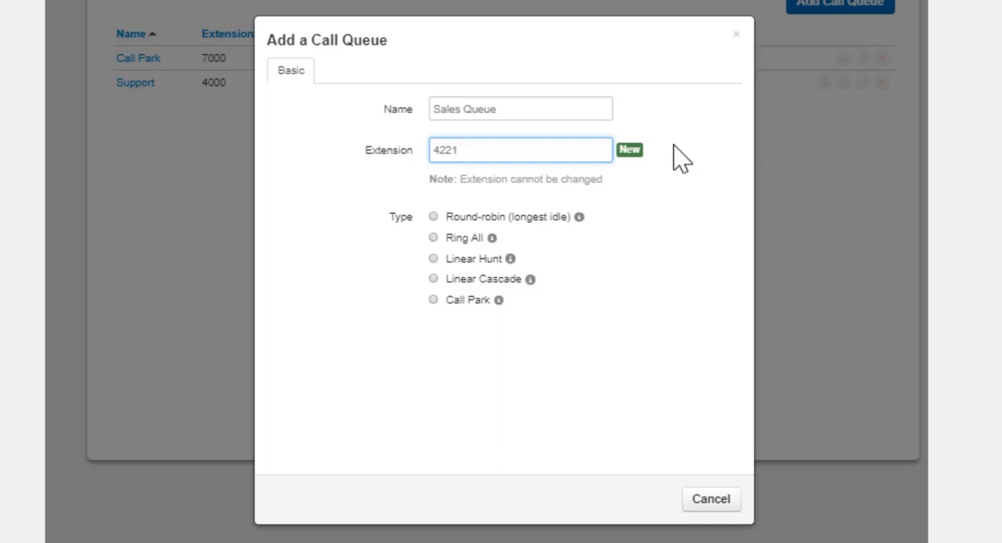
Step: Try the queue types Round-robin, Ring All, Linear Hunt, Linear Cascade and Call Park one after another
{"action": "left_click", "coordinate": [433, 218]}
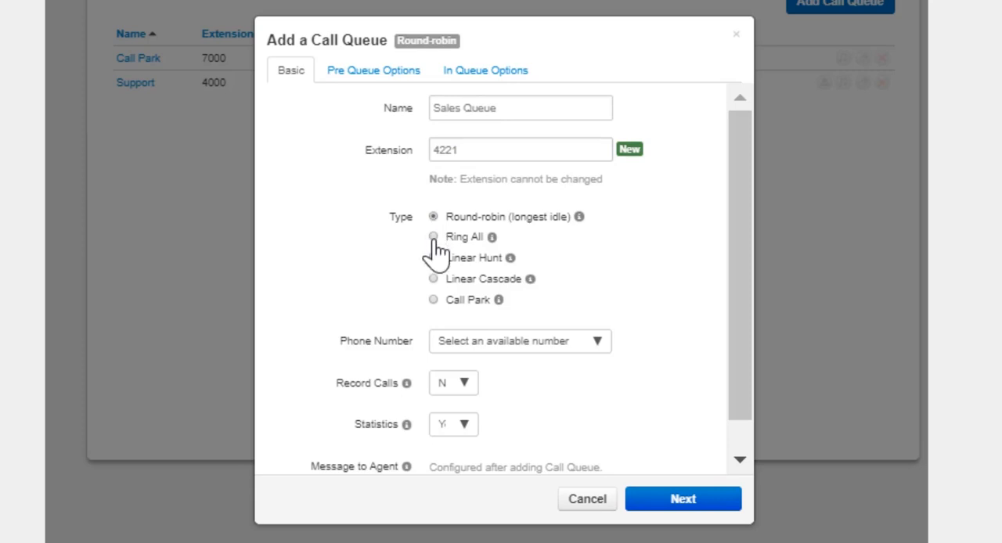
{"action": "left_click", "coordinate": [433, 237]}
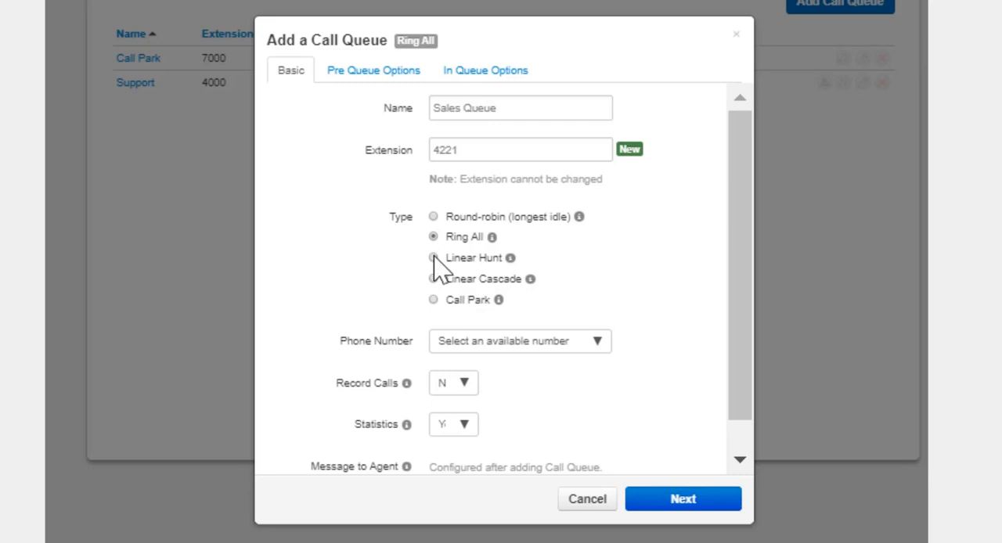
{"action": "left_click", "coordinate": [434, 258]}
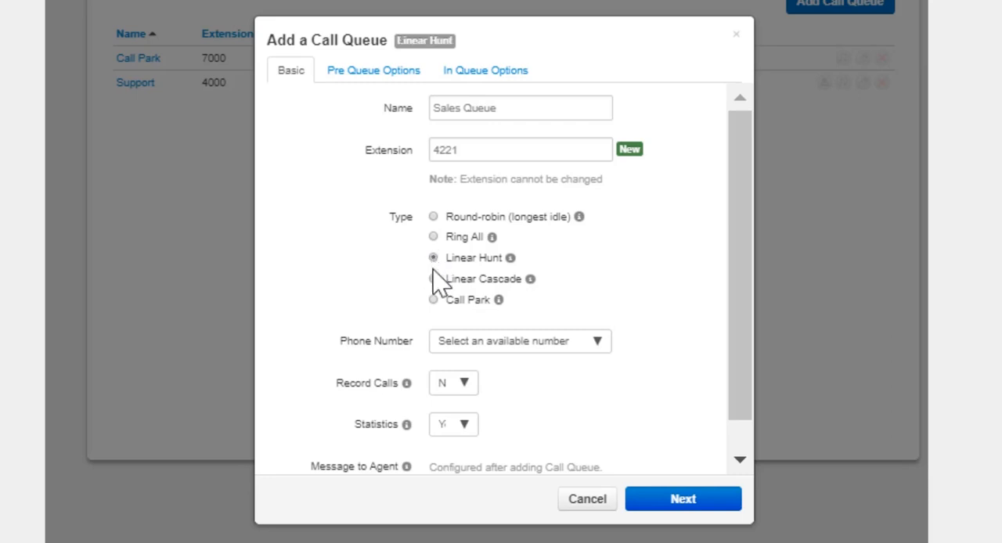
{"action": "left_click", "coordinate": [434, 279]}
{"action": "left_click", "coordinate": [433, 301]}
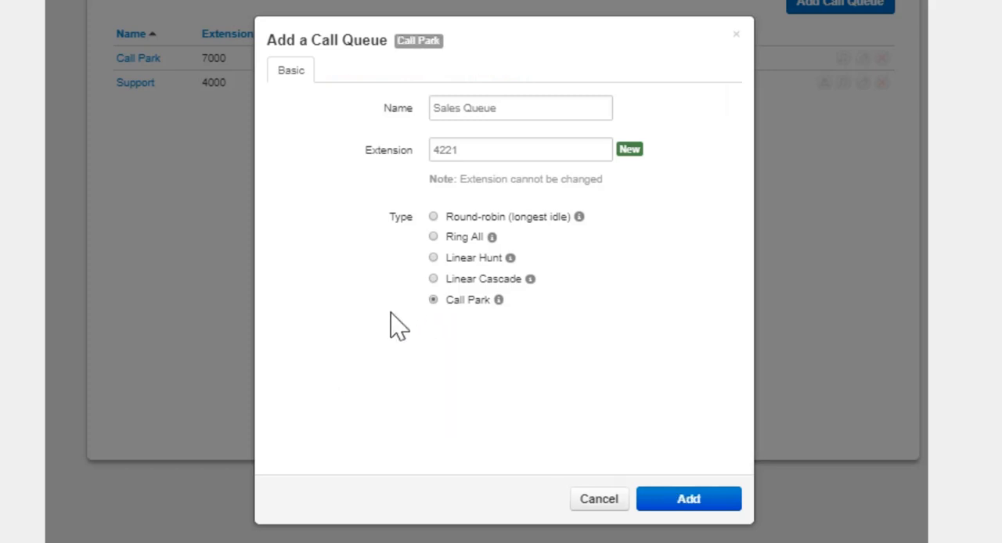
Step: Set the queue type to Round-robin (longest idle) and assign an available phone number to the queue
{"action": "left_click", "coordinate": [431, 218]}
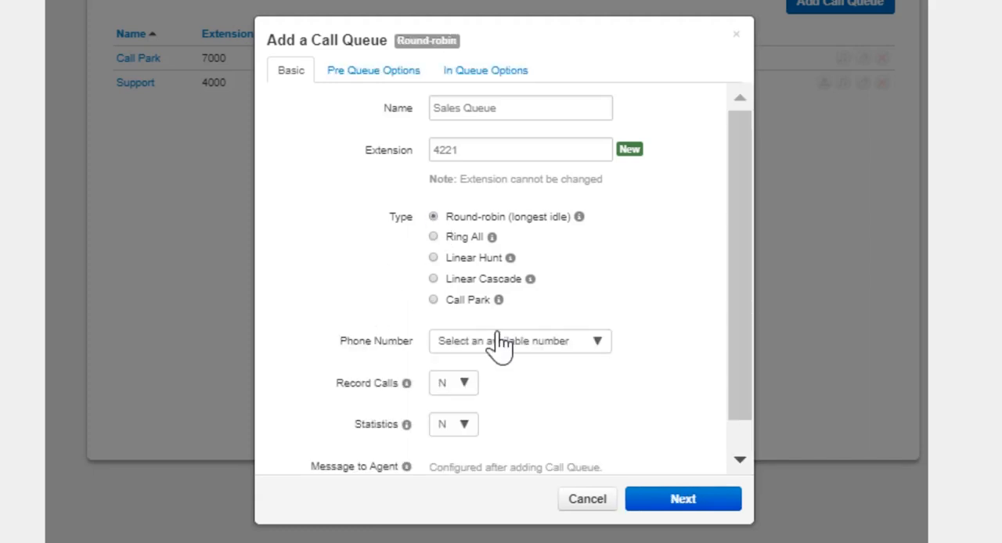
{"action": "left_click", "coordinate": [579, 354]}
{"action": "left_click", "coordinate": [552, 437]}
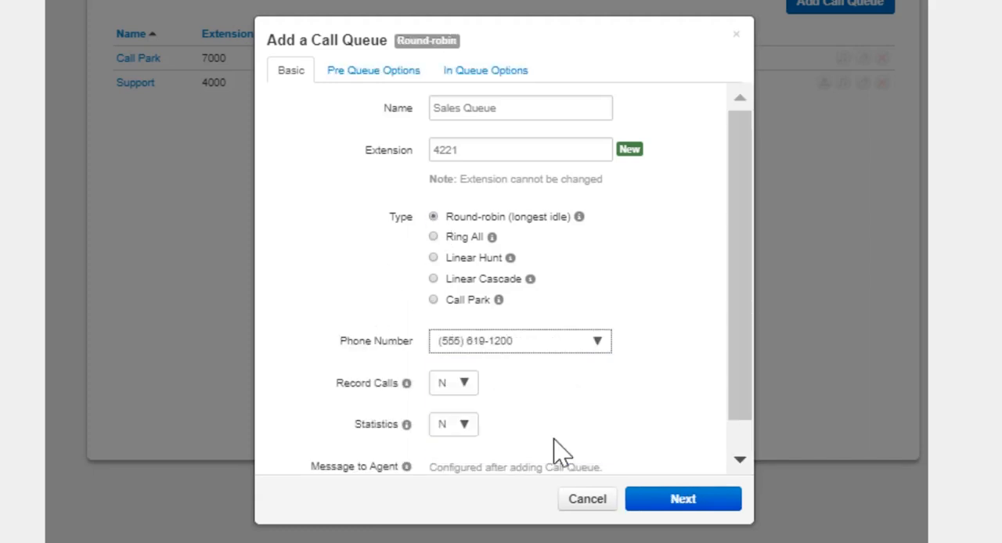
Step: Set Record Calls and Statistics to Yes for the queue and proceed to the pre-queue options
{"action": "left_click", "coordinate": [460, 386]}
{"action": "left_click", "coordinate": [462, 429]}
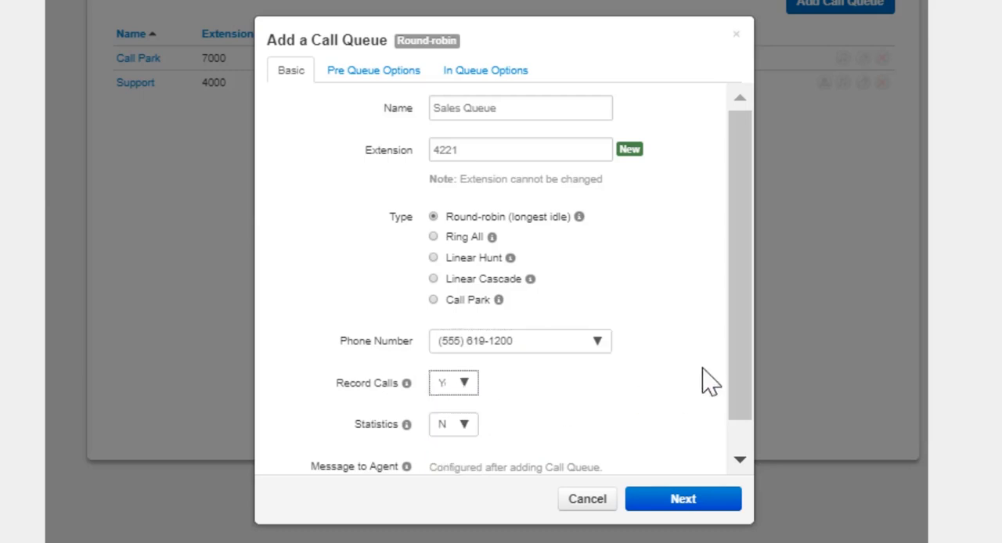
{"action": "left_click", "coordinate": [463, 429]}
{"action": "left_click", "coordinate": [462, 518]}
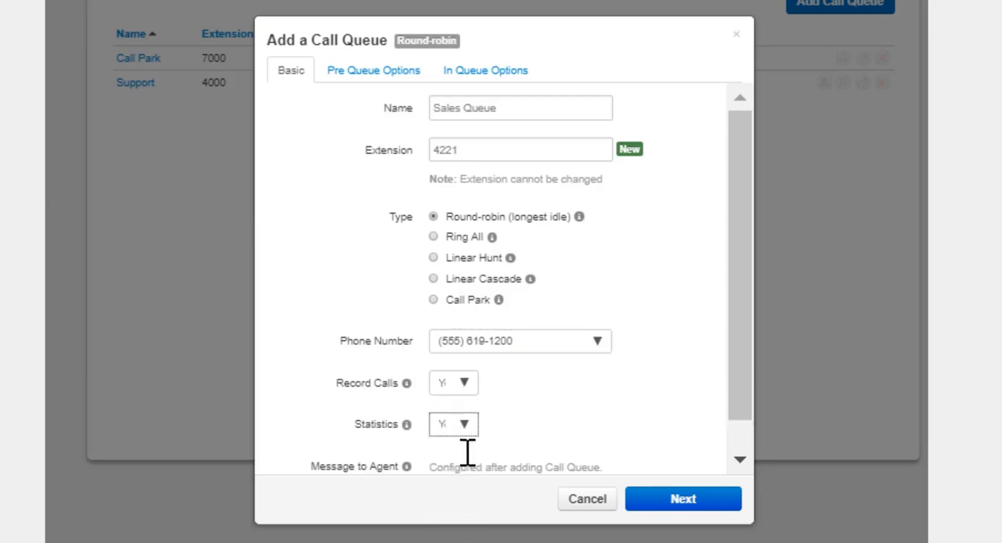
{"action": "scroll", "coordinate": [519, 403], "scroll_direction": "down", "scroll_amount": 1}
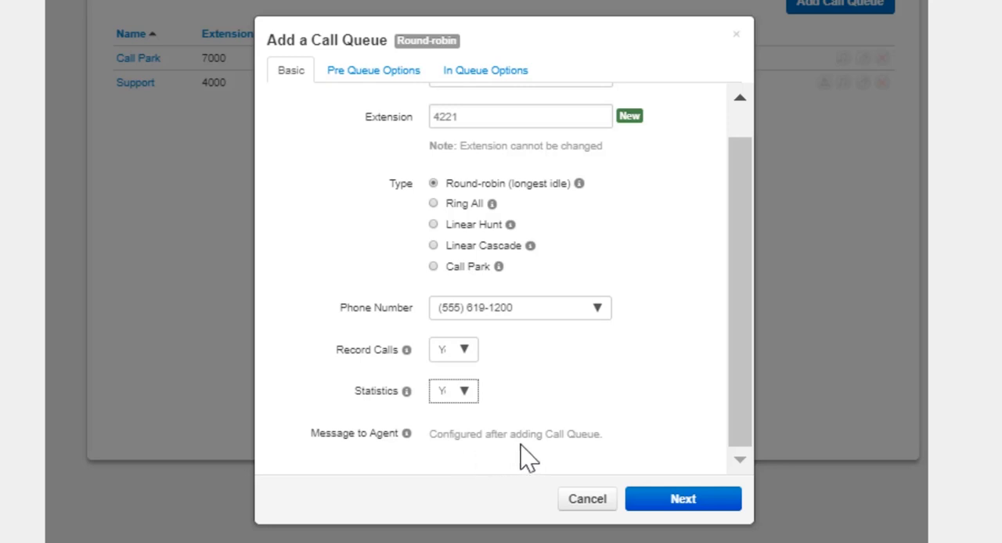
{"action": "left_click", "coordinate": [658, 509]}
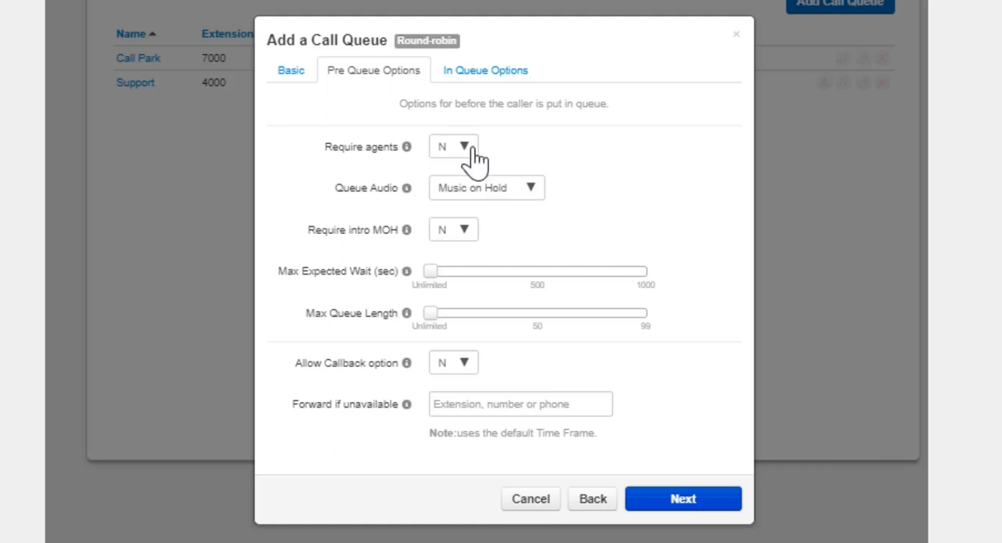
Step: Set Require agents and Require intro MOH to Yes, keeping Music on Hold as the queue audio
{"action": "mouse_move", "coordinate": [413, 426]}
{"action": "left_click", "coordinate": [461, 150]}
{"action": "left_click", "coordinate": [452, 239]}
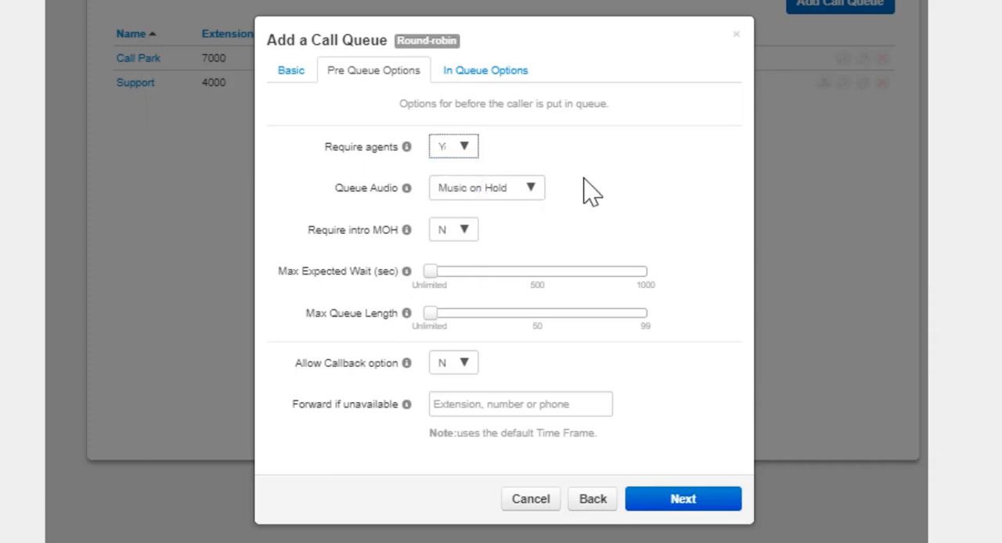
{"action": "left_click", "coordinate": [531, 191]}
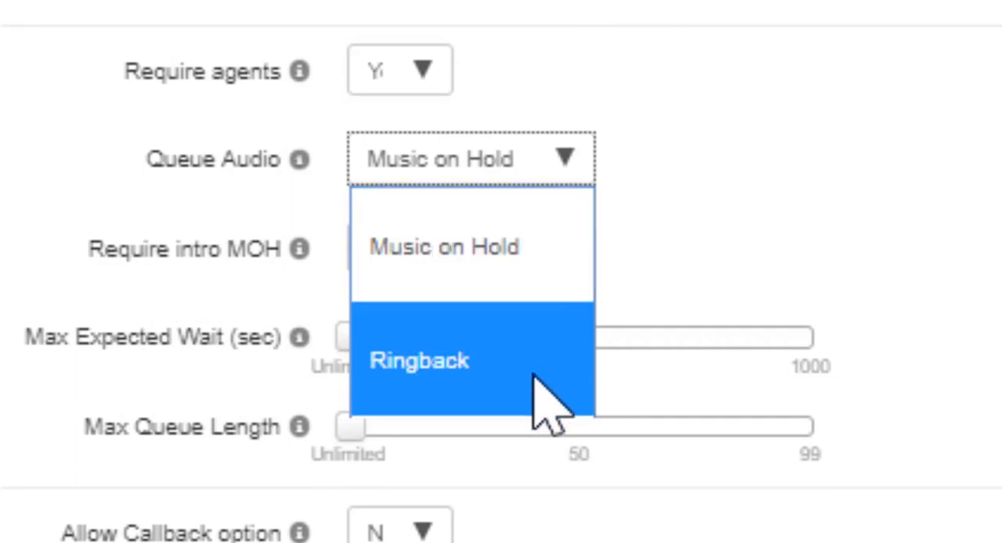
{"action": "left_click", "coordinate": [544, 282]}
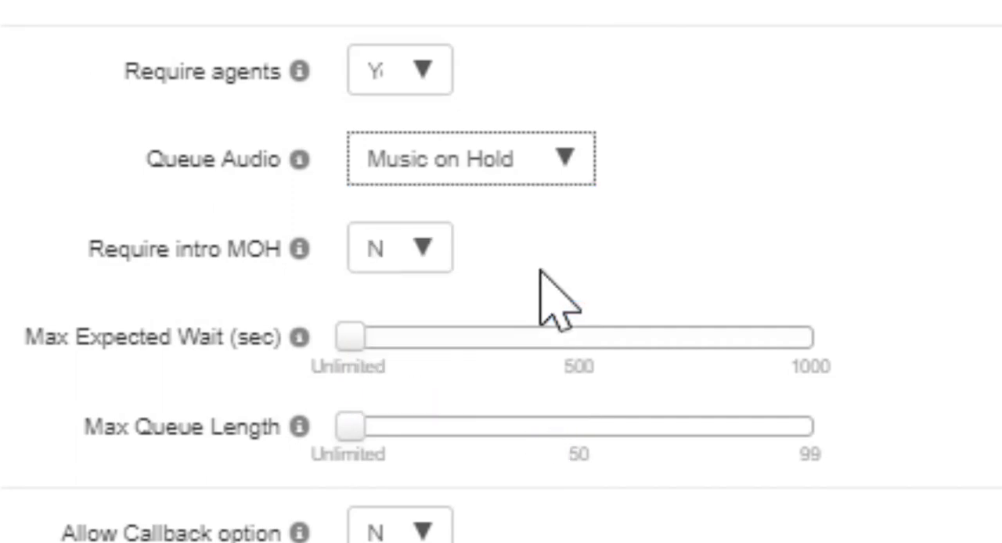
{"action": "left_click", "coordinate": [468, 238]}
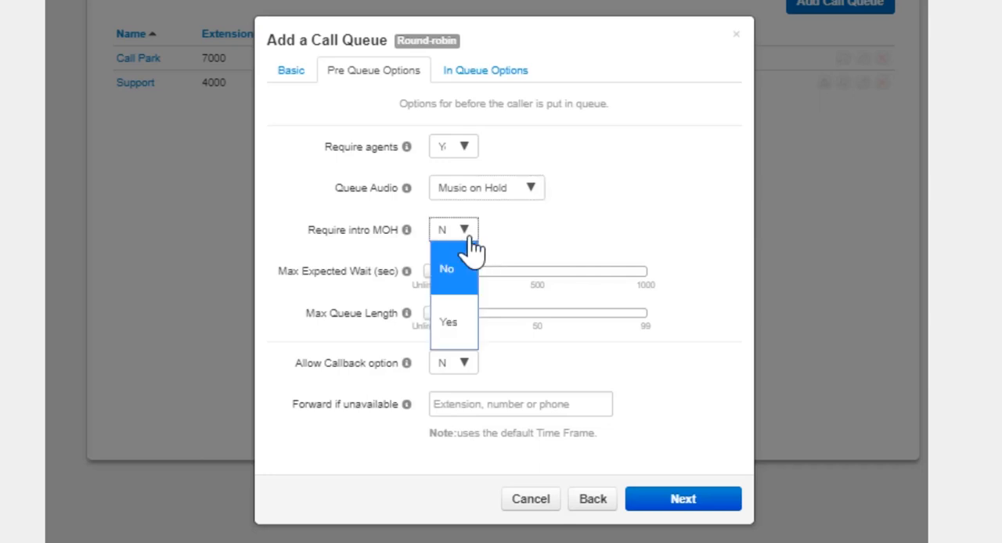
{"action": "left_click", "coordinate": [453, 323]}
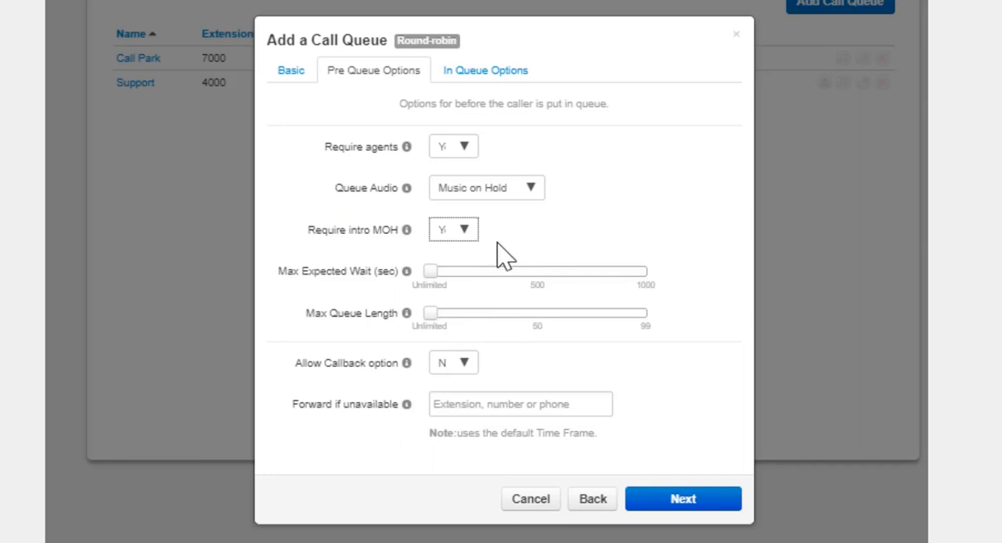
Step: Set the maximum expected wait to 600 seconds and the maximum queue length to about 50
{"action": "left_click", "coordinate": [438, 271]}
{"action": "left_click_drag", "start_coordinate": [440, 270], "coordinate": [560, 272]}
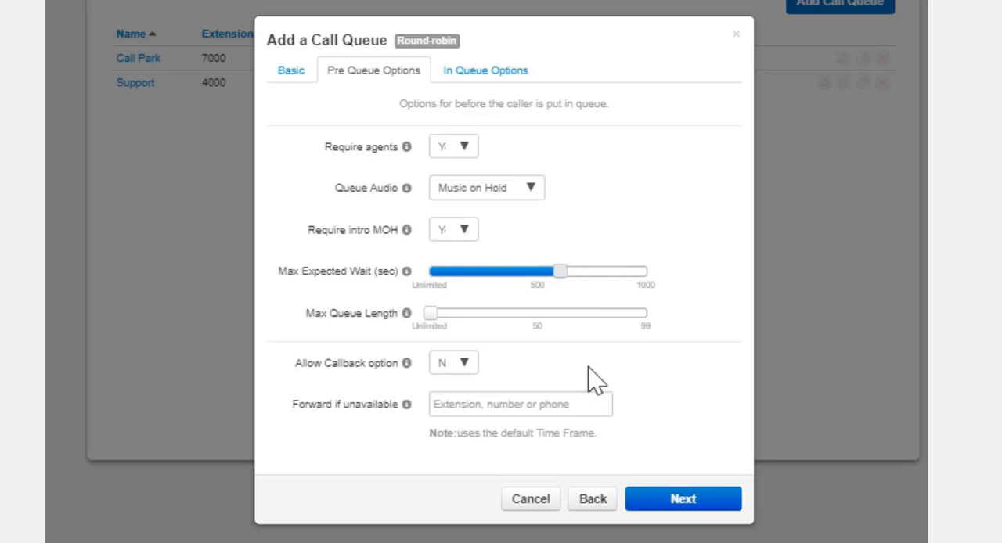
{"action": "mouse_move", "coordinate": [561, 273]}
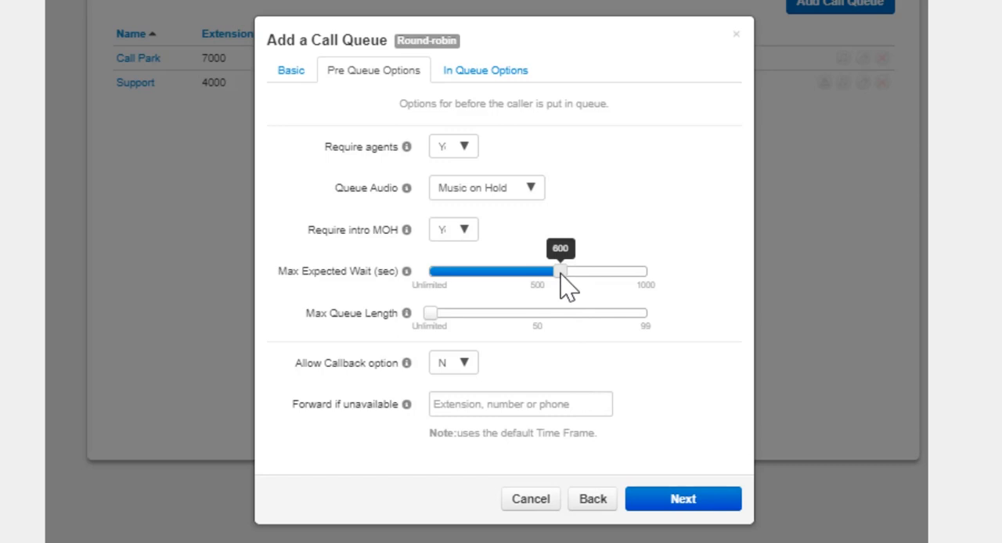
{"action": "left_click", "coordinate": [492, 408]}
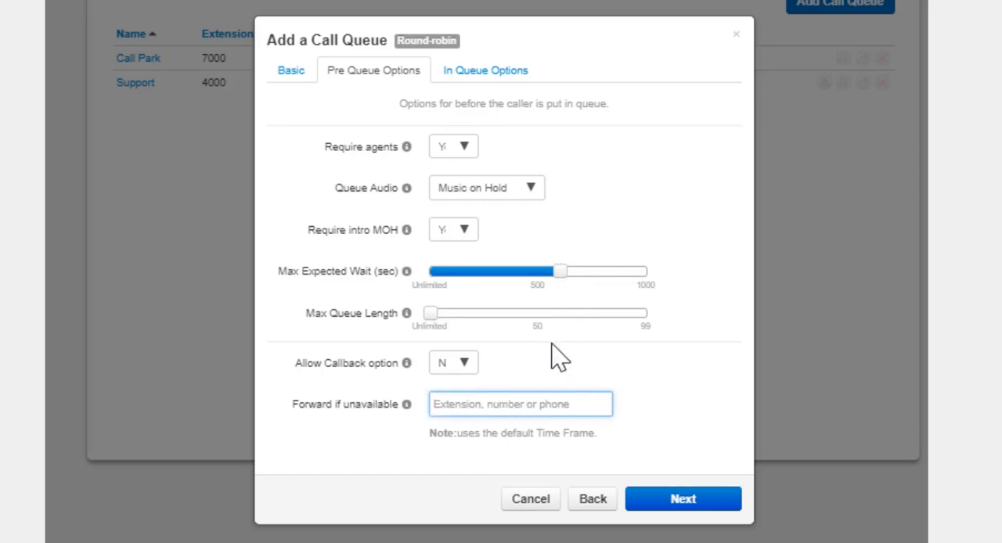
{"action": "left_click_drag", "start_coordinate": [432, 313], "coordinate": [541, 317]}
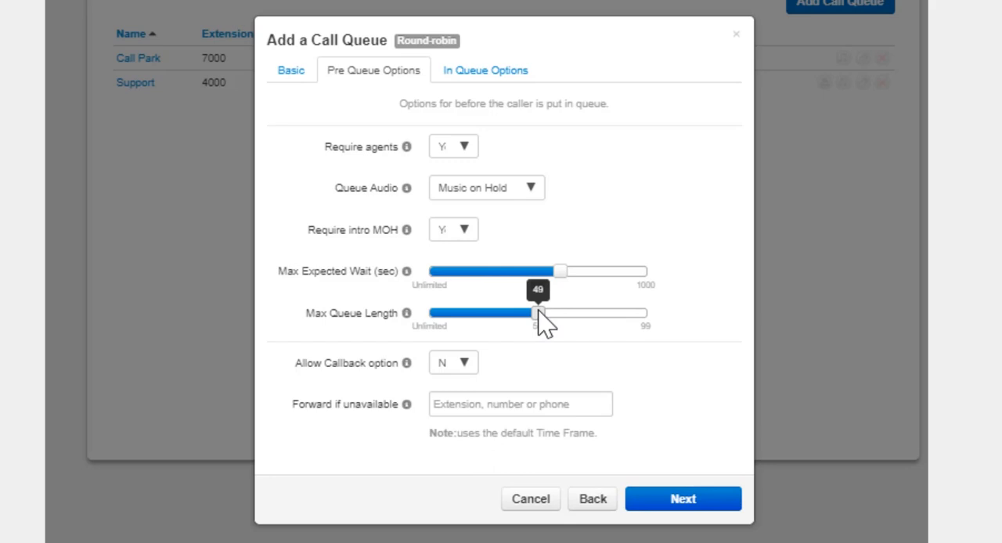
{"action": "left_click_drag", "start_coordinate": [543, 322], "coordinate": [544, 317]}
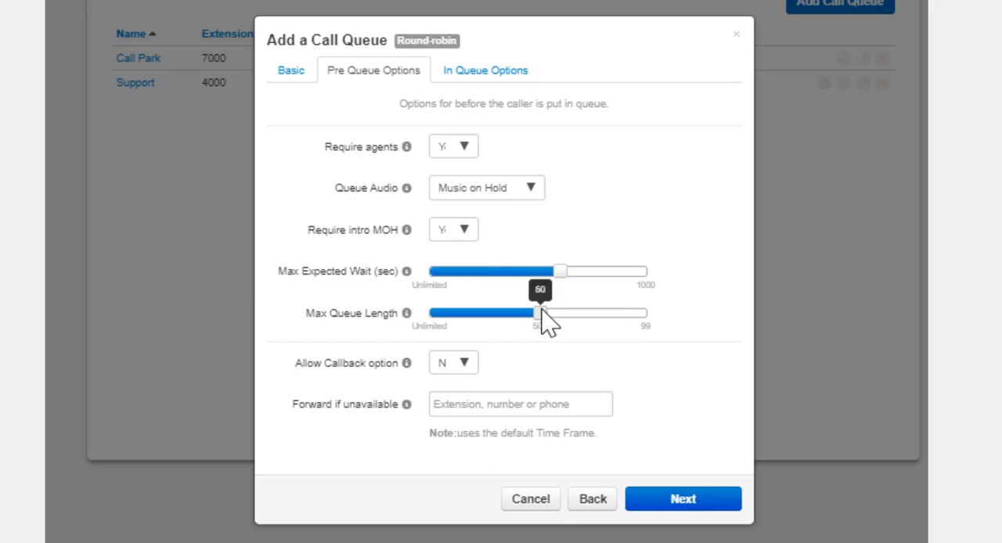
Step: Allow the callback option, enter a phone number for Forward if unavailable, and proceed to the in-queue options
{"action": "left_click", "coordinate": [468, 374]}
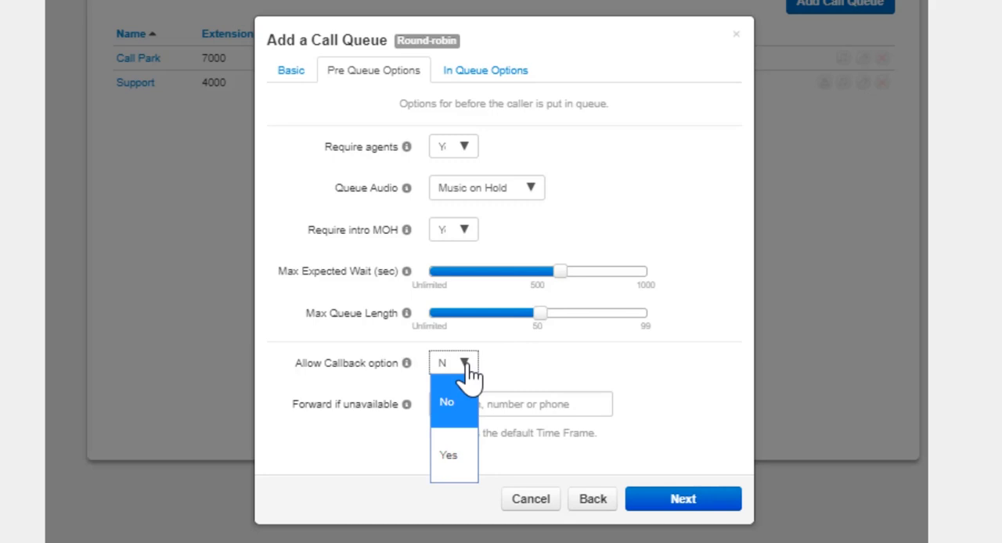
{"action": "left_click", "coordinate": [460, 457]}
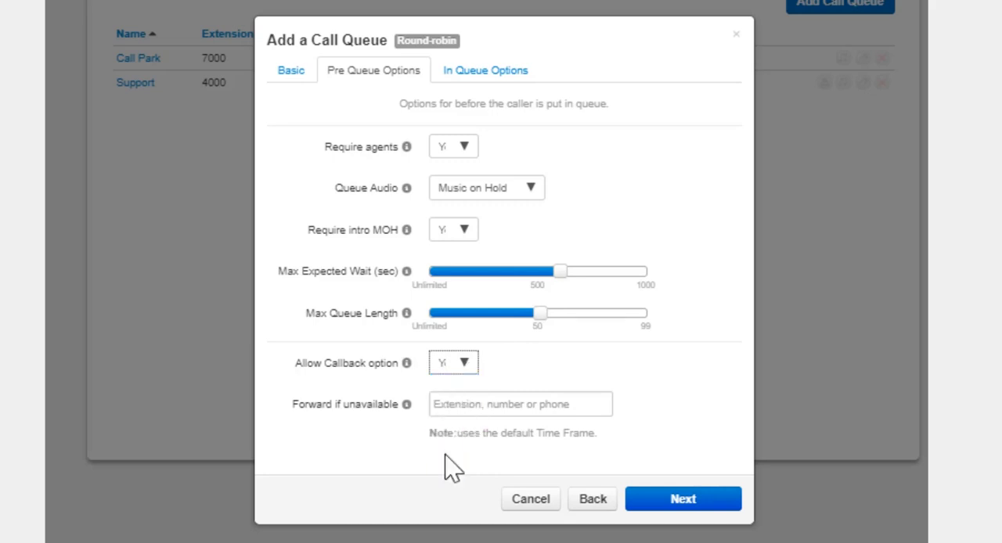
{"action": "left_click", "coordinate": [481, 405]}
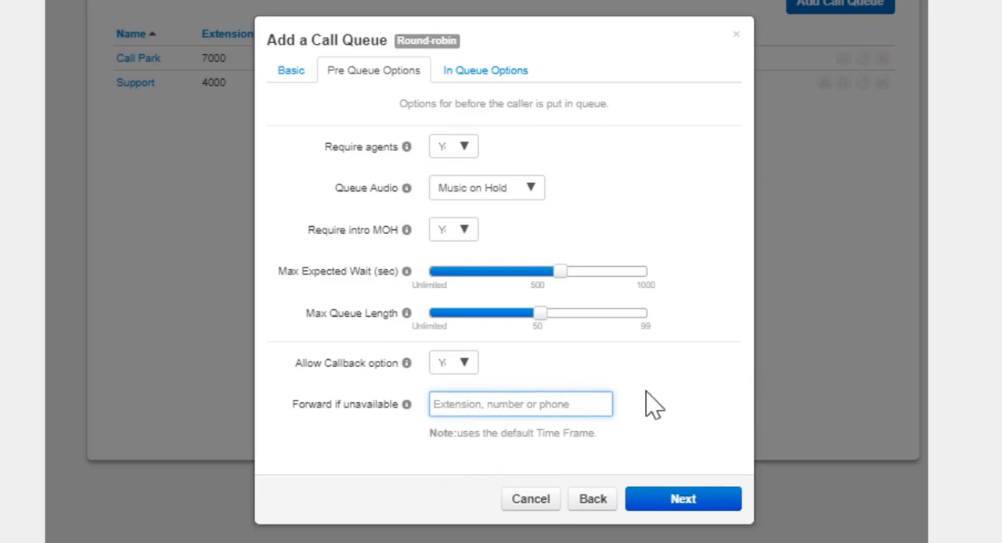
{"action": "type", "text": "21"}
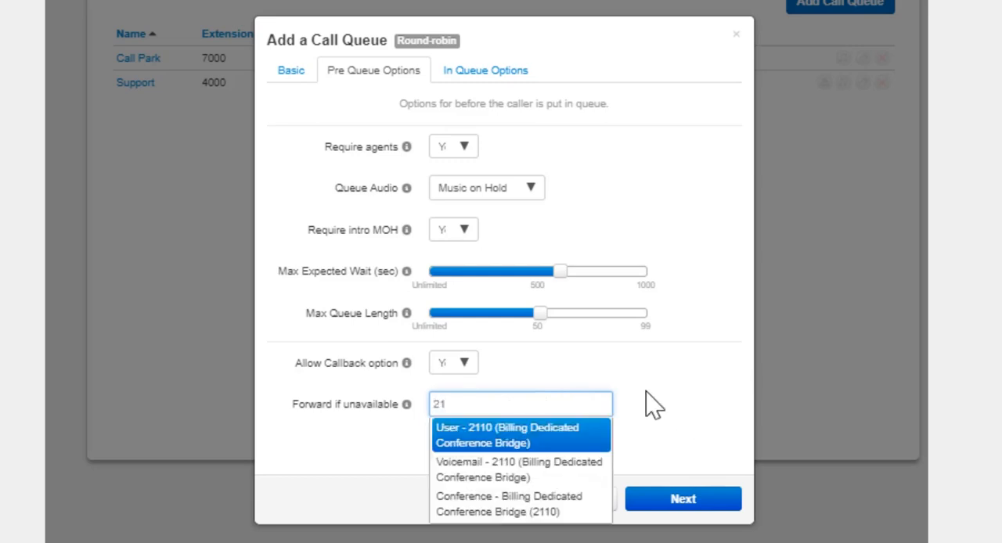
{"action": "type", "text": "55556754"}
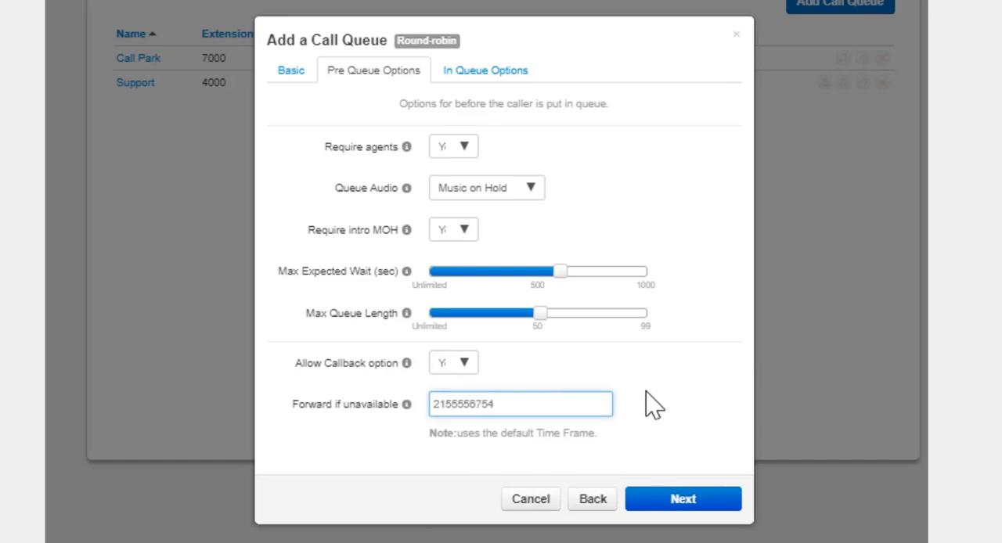
{"action": "left_click", "coordinate": [682, 507]}
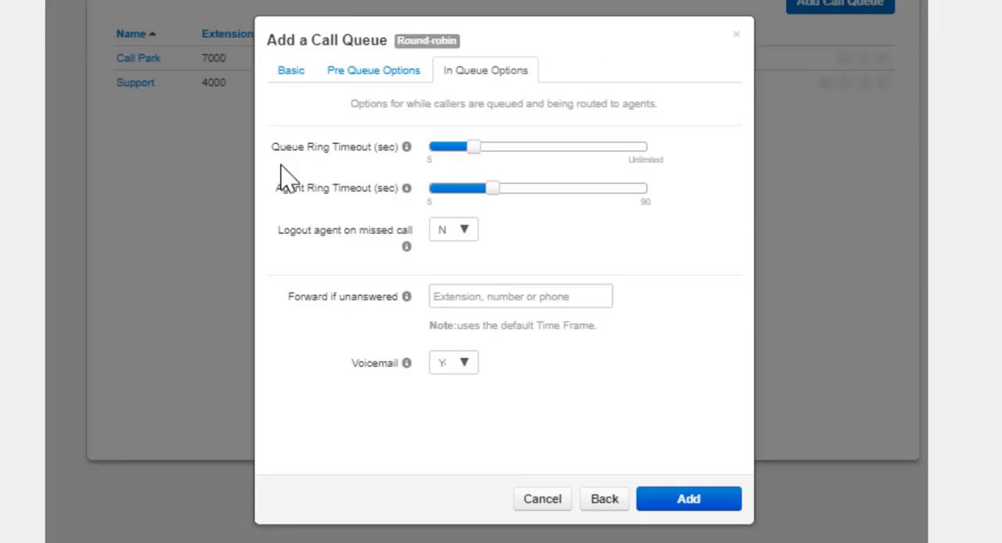
Step: Raise the queue ring timeout to somewhat below Unlimited and set the agent ring timeout to 30 seconds
{"action": "left_click_drag", "start_coordinate": [477, 148], "coordinate": [622, 148]}
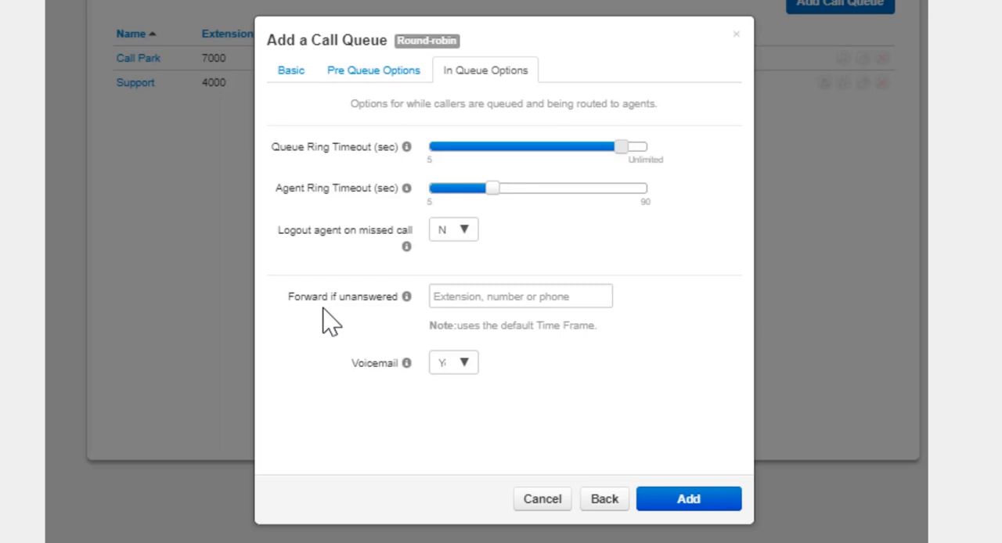
{"action": "mouse_move", "coordinate": [493, 189]}
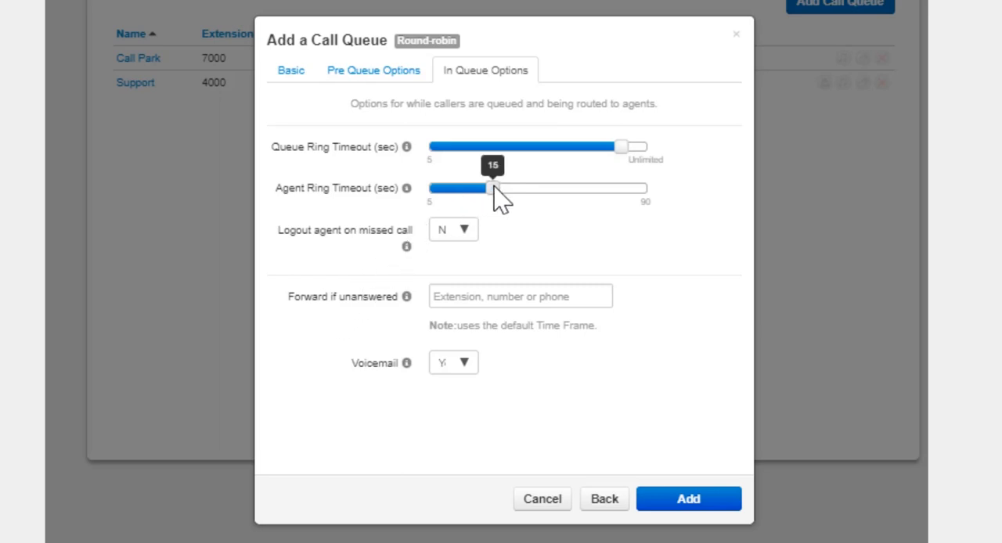
{"action": "left_click_drag", "start_coordinate": [494, 188], "coordinate": [551, 187]}
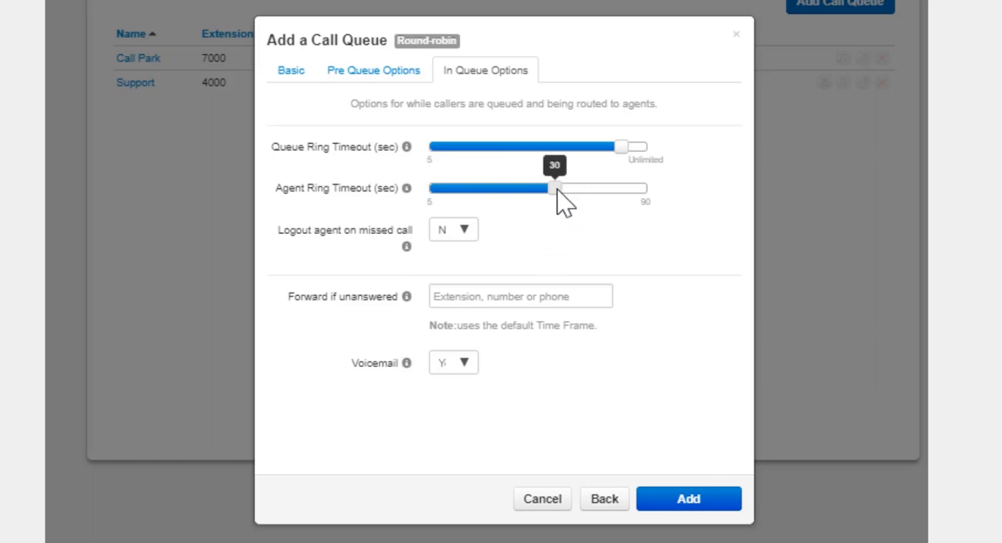
Step: Set Logout agent on missed call to Yes
{"action": "left_click", "coordinate": [454, 229]}
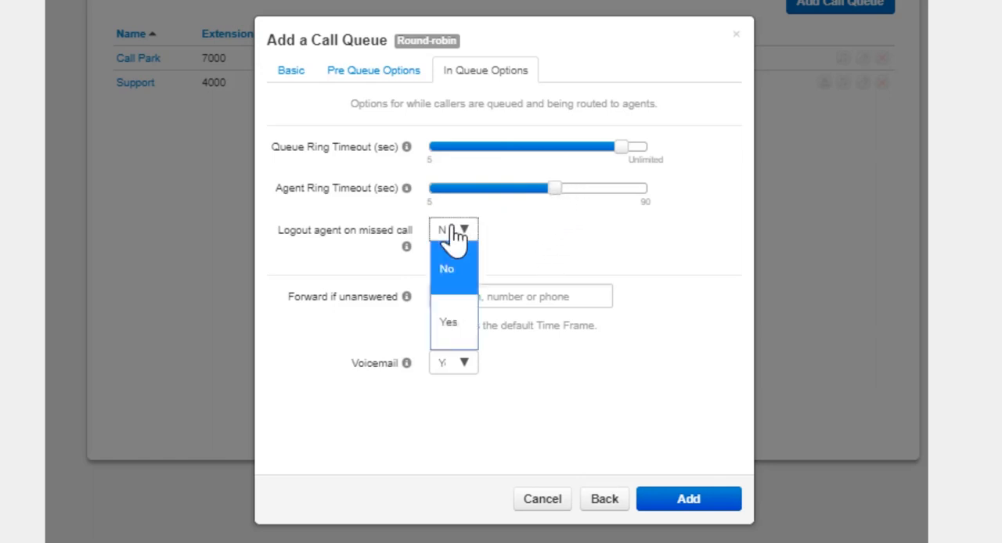
{"action": "left_click", "coordinate": [444, 323]}
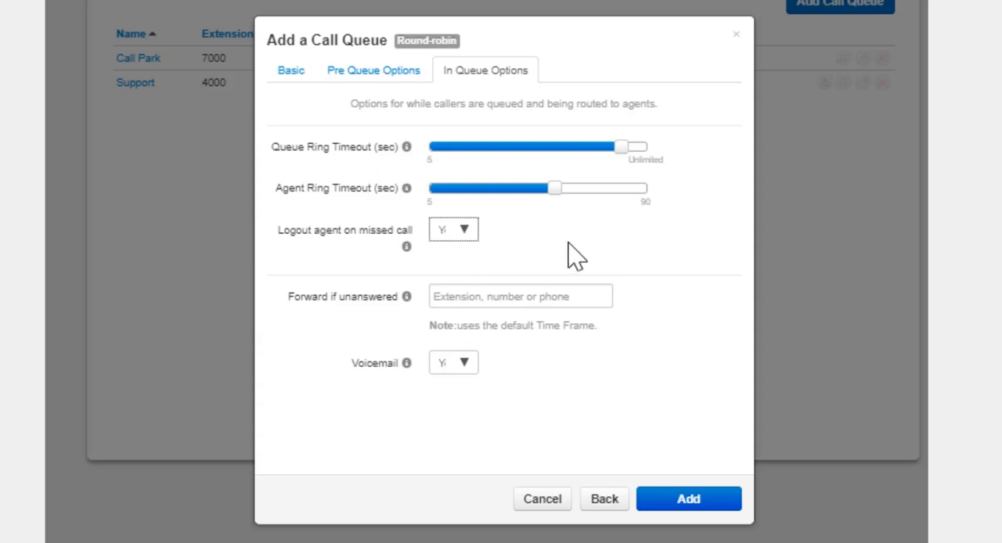
Step: Enter a phone number for Forward if unanswered, and clear the field again
{"action": "left_click", "coordinate": [580, 298]}
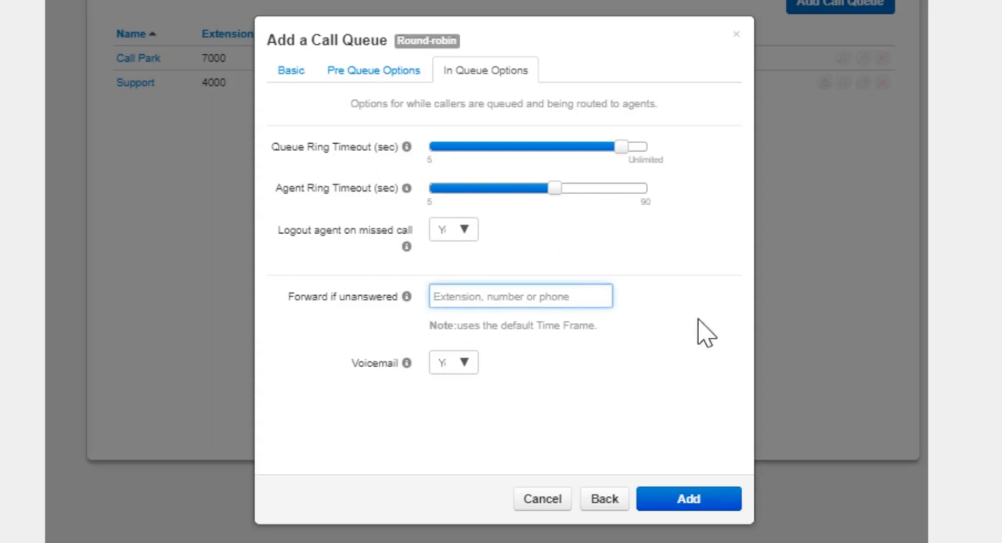
{"action": "type", "text": "12125556789"}
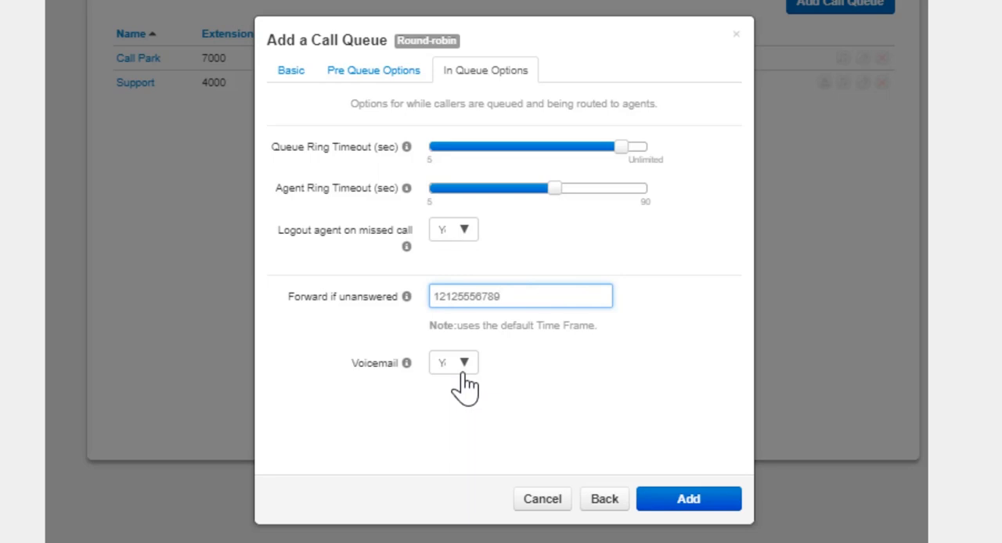
{"action": "left_click_drag", "start_coordinate": [517, 296], "coordinate": [347, 287]}
{"action": "key", "text": "BackSpace"}
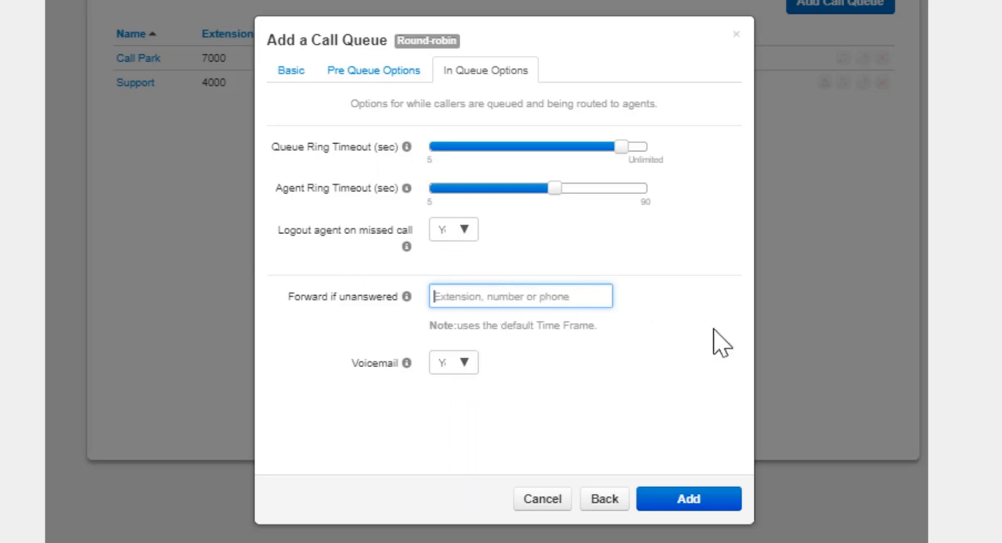
Step: Set Voicemail to Yes for the queue
{"action": "left_click", "coordinate": [452, 364]}
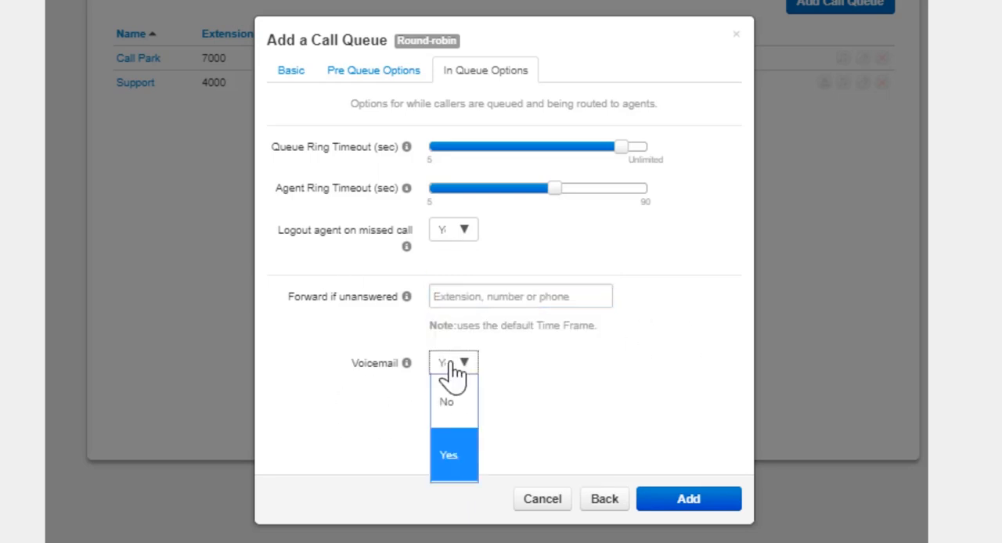
{"action": "left_click", "coordinate": [450, 458]}
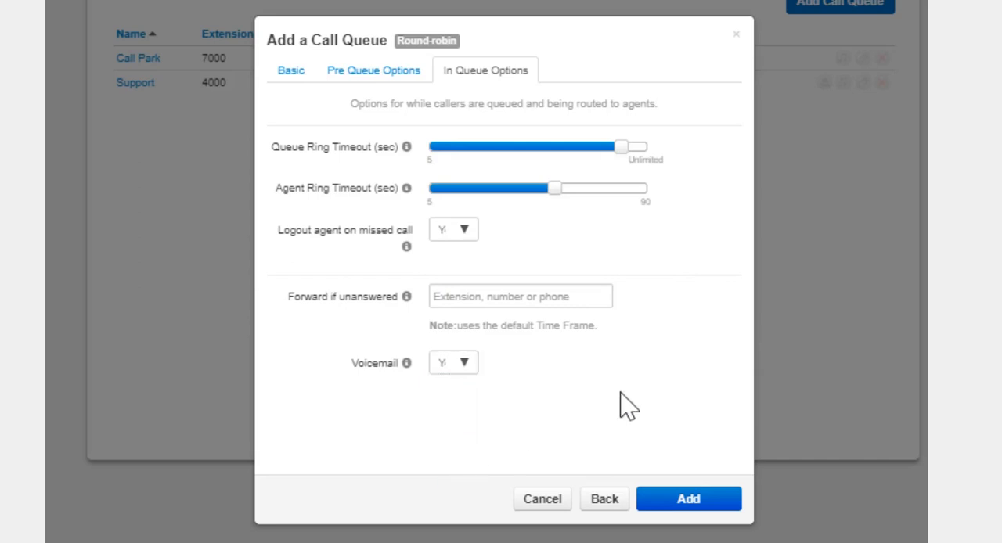
Step: Switch the queue type to Ring All and to Linear Hunt, and examine the in-queue options offered for each
{"action": "left_click", "coordinate": [300, 73]}
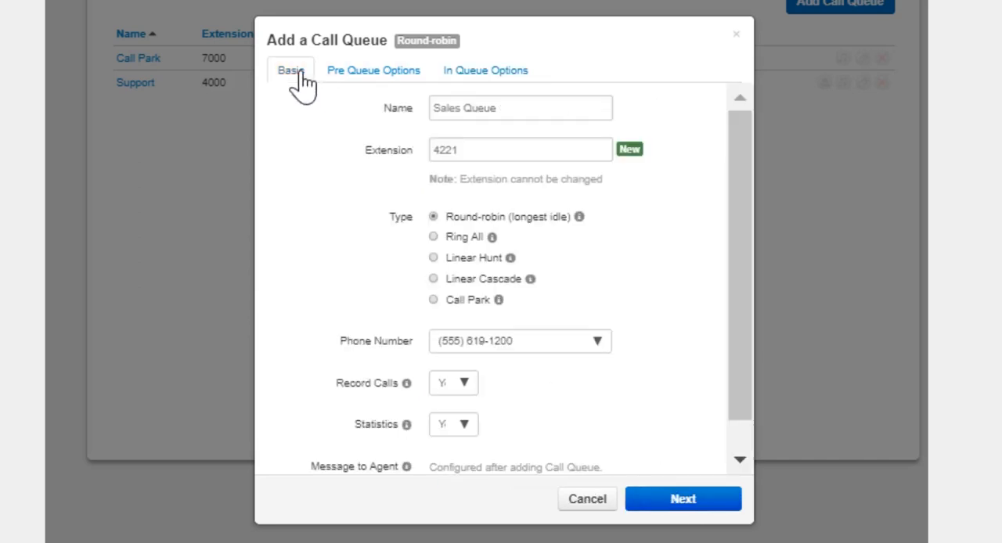
{"action": "left_click", "coordinate": [433, 237]}
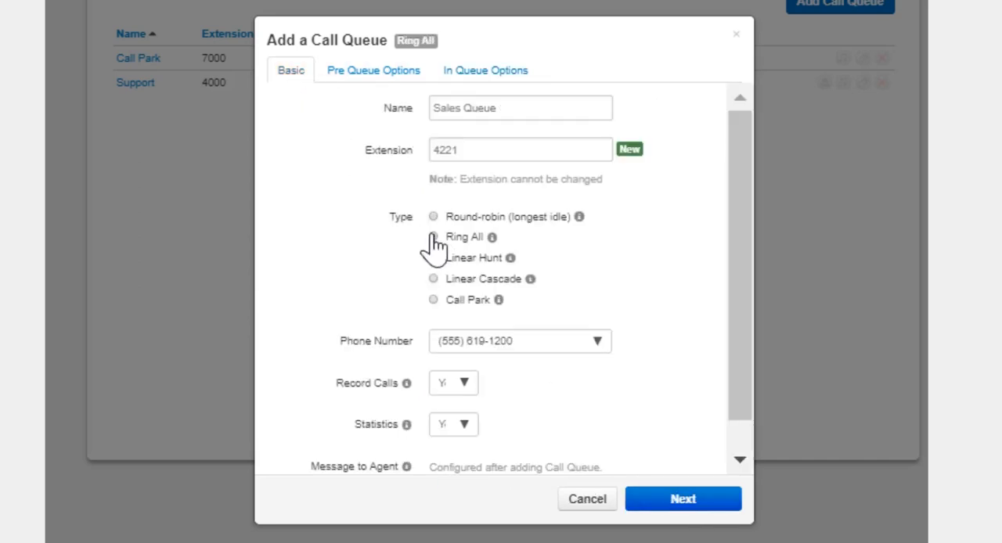
{"action": "left_click", "coordinate": [485, 77]}
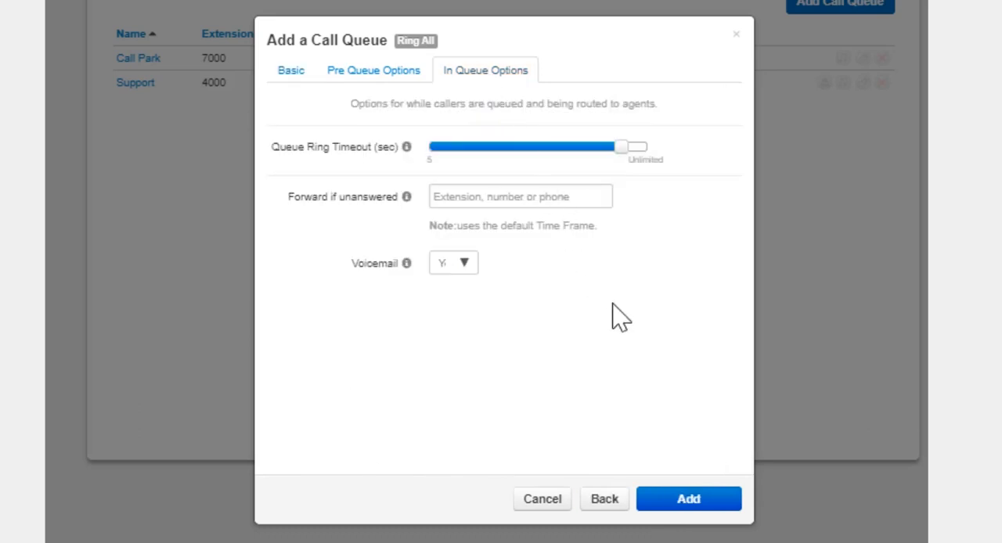
{"action": "left_click", "coordinate": [288, 72]}
{"action": "left_click", "coordinate": [433, 258]}
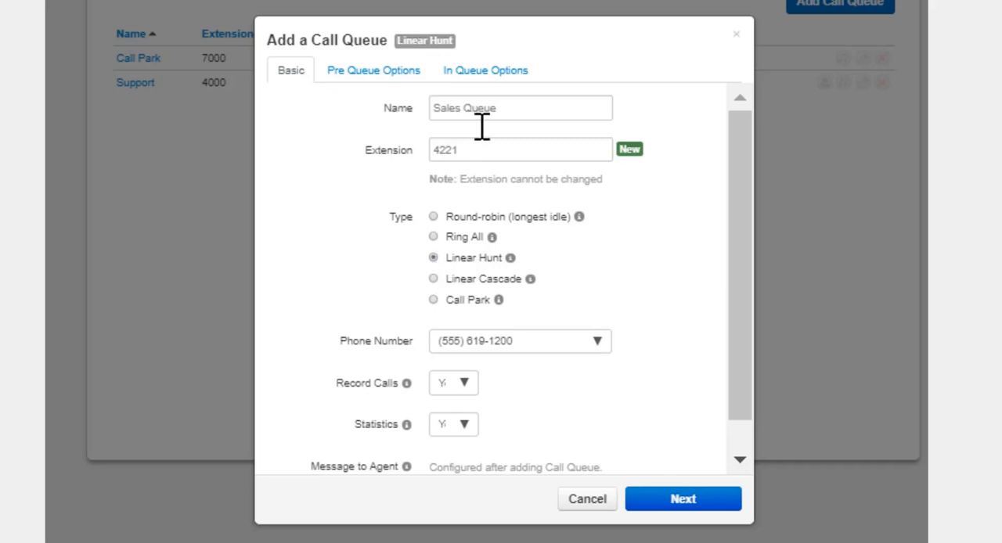
{"action": "left_click", "coordinate": [486, 77]}
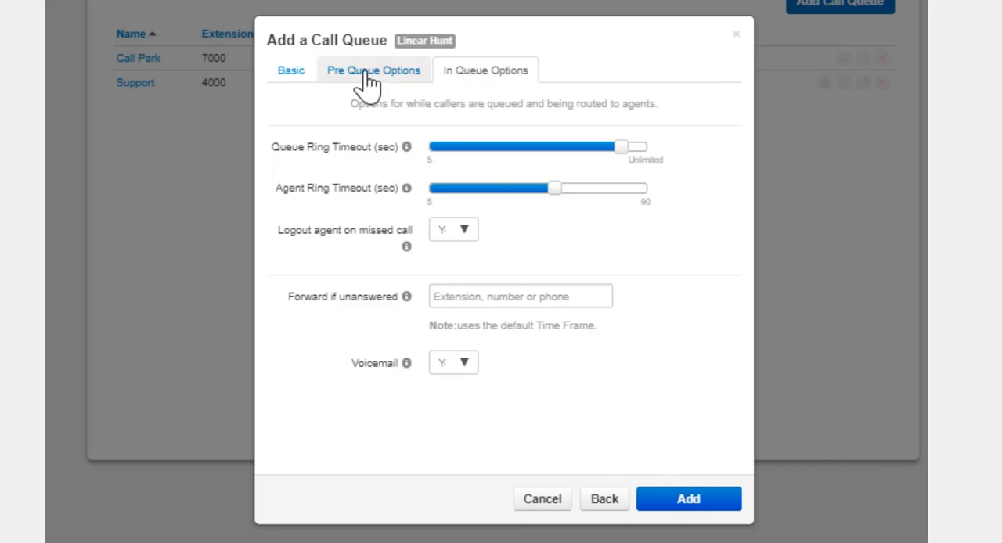
Step: Switch the type to Linear Cascade and raise Initial Agent Group to Ring to about 10 and Agent Group to Add After Timeout to about 20
{"action": "left_click", "coordinate": [287, 72]}
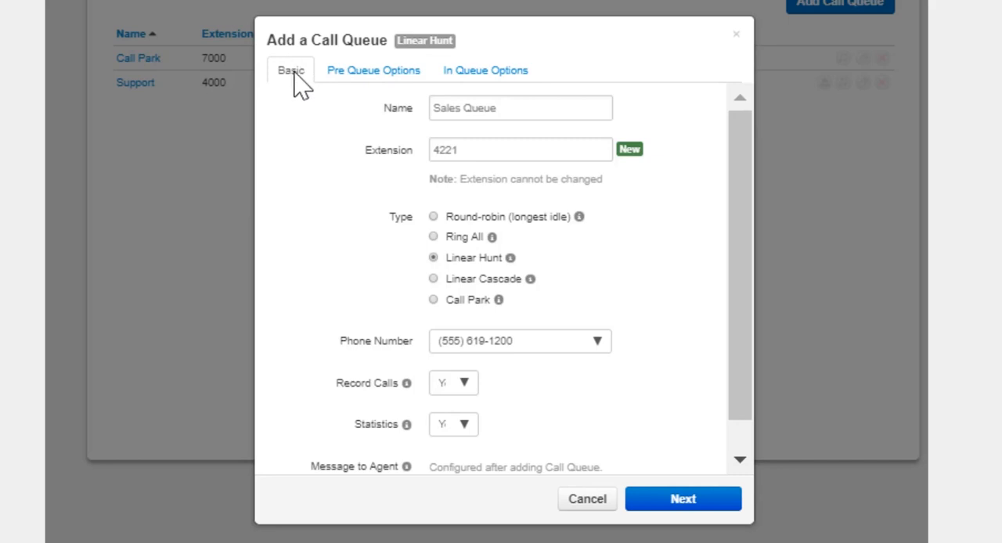
{"action": "left_click", "coordinate": [433, 280]}
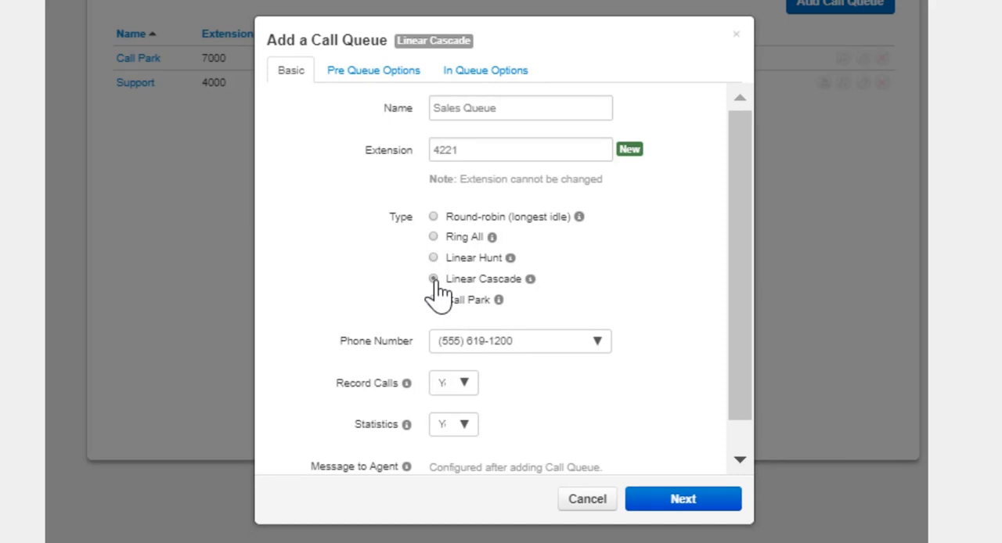
{"action": "left_click", "coordinate": [484, 73]}
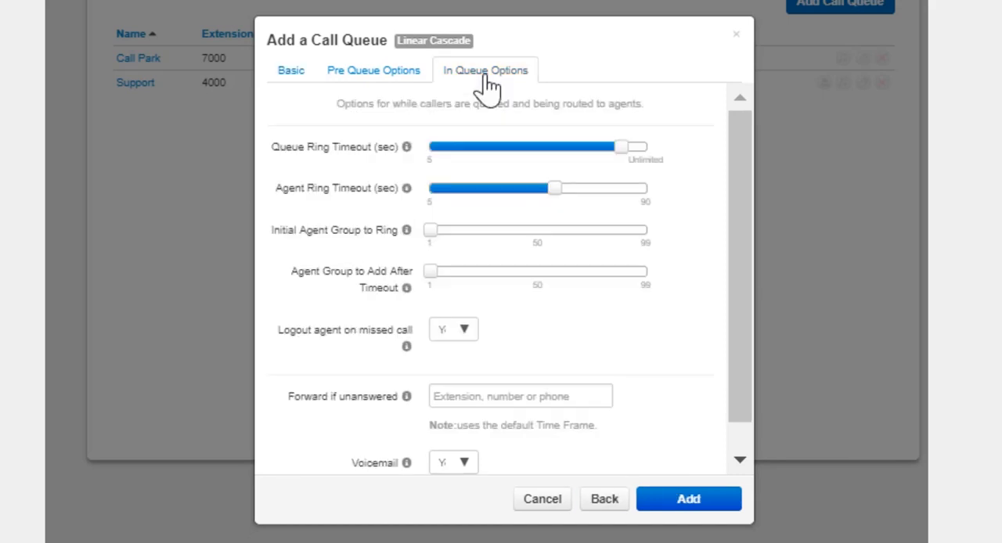
{"action": "mouse_move", "coordinate": [430, 232]}
{"action": "left_click_drag", "start_coordinate": [429, 232], "coordinate": [450, 233]}
{"action": "mouse_move", "coordinate": [432, 271]}
{"action": "left_click_drag", "start_coordinate": [432, 271], "coordinate": [474, 271]}
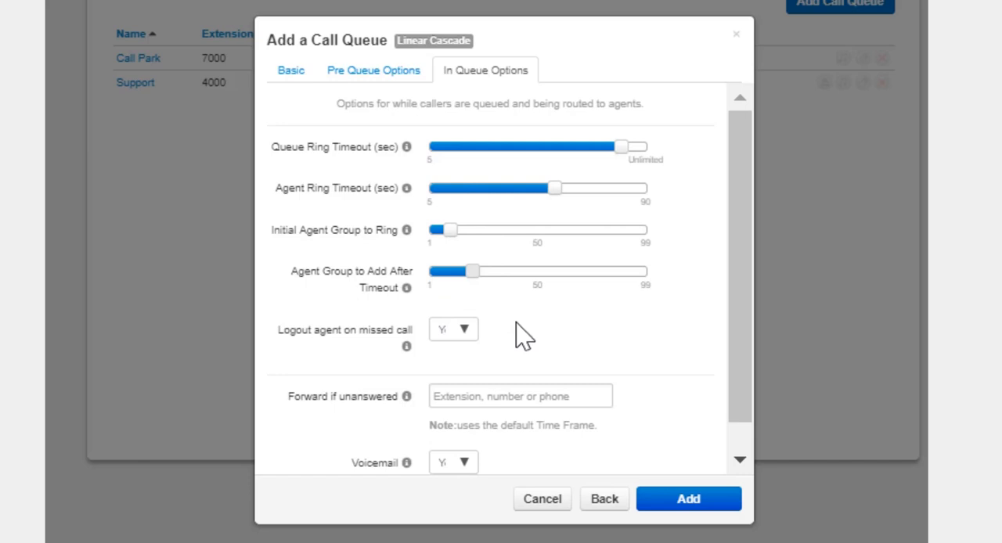
Step: Switch the queue type to Call Park in the basic settings
{"action": "left_click", "coordinate": [292, 70]}
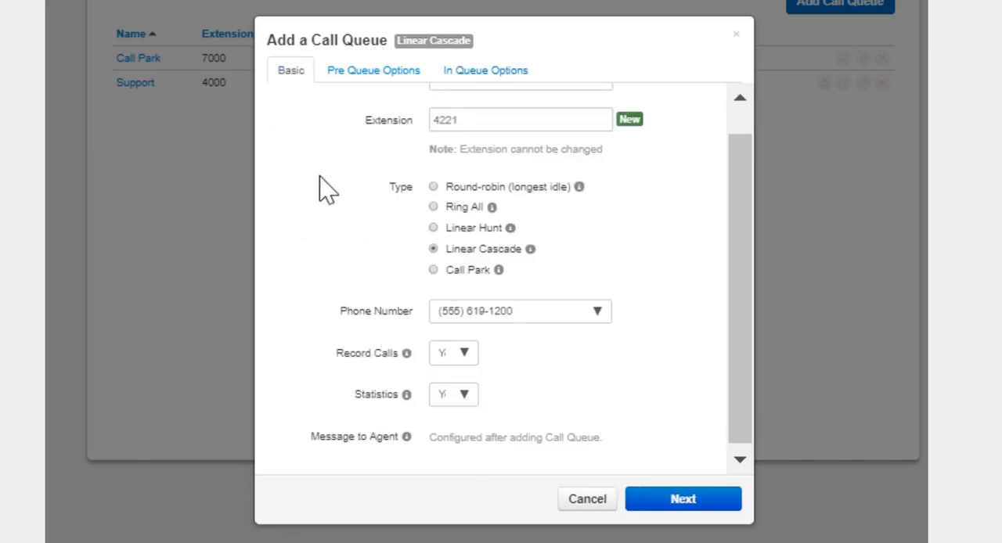
{"action": "left_click", "coordinate": [433, 270]}
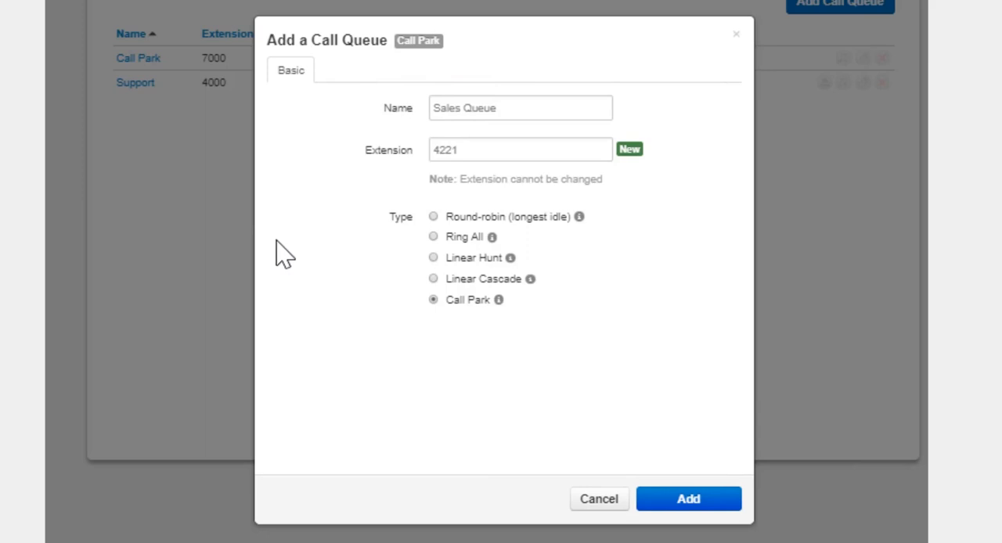
Step: Set the queue type back to Round-robin (longest idle) and add the queue with its existing pre-queue and in-queue options
{"action": "left_click", "coordinate": [433, 217]}
{"action": "left_click", "coordinate": [678, 499]}
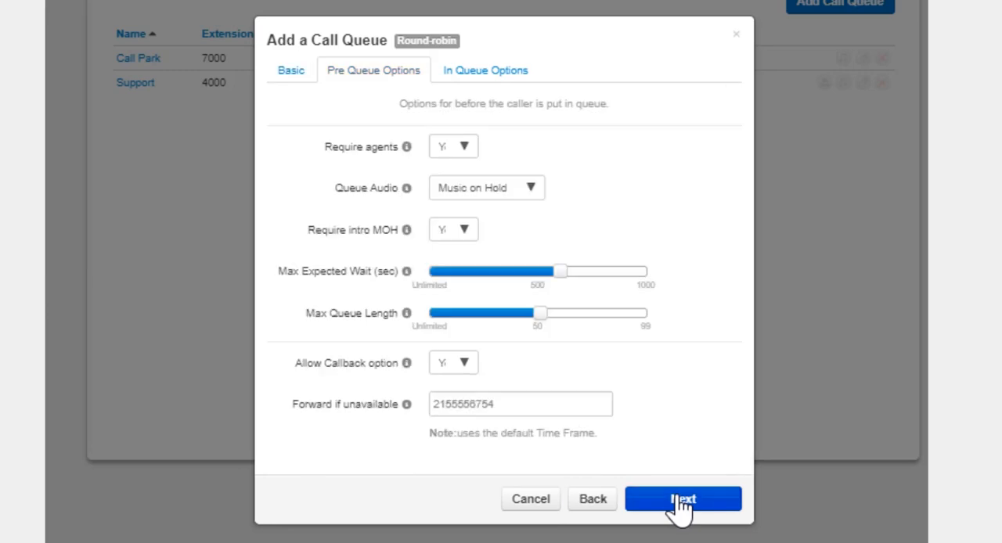
{"action": "left_click", "coordinate": [680, 499]}
{"action": "left_click", "coordinate": [693, 501]}
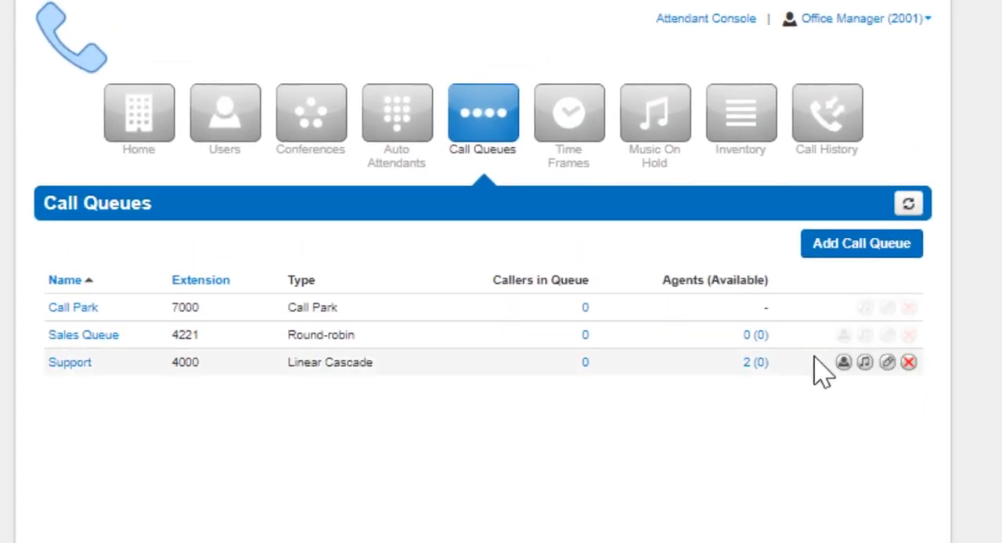
Step: Start a new agent for the Sales Queue with agent phone 1000 (Basic User) and status Online
{"action": "left_click", "coordinate": [844, 335]}
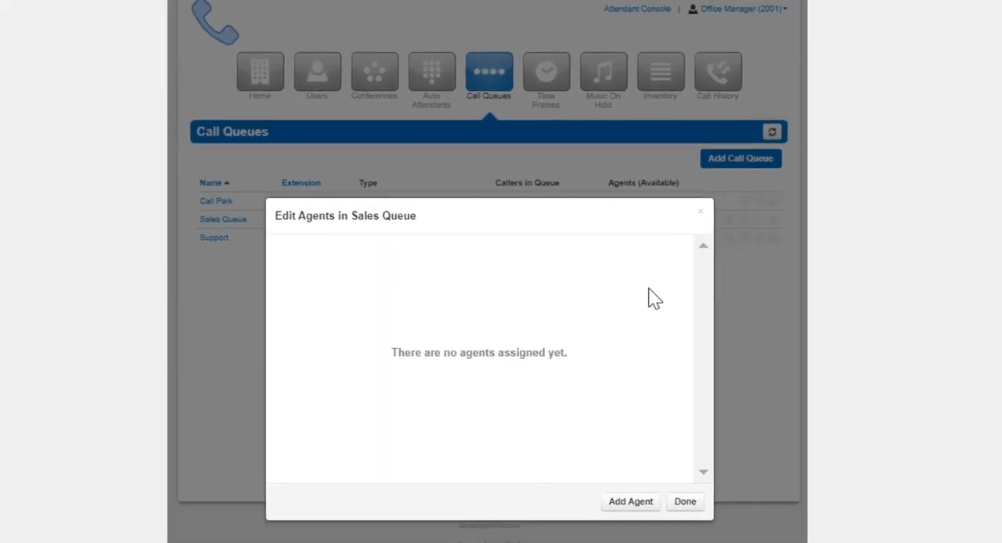
{"action": "left_click", "coordinate": [622, 503]}
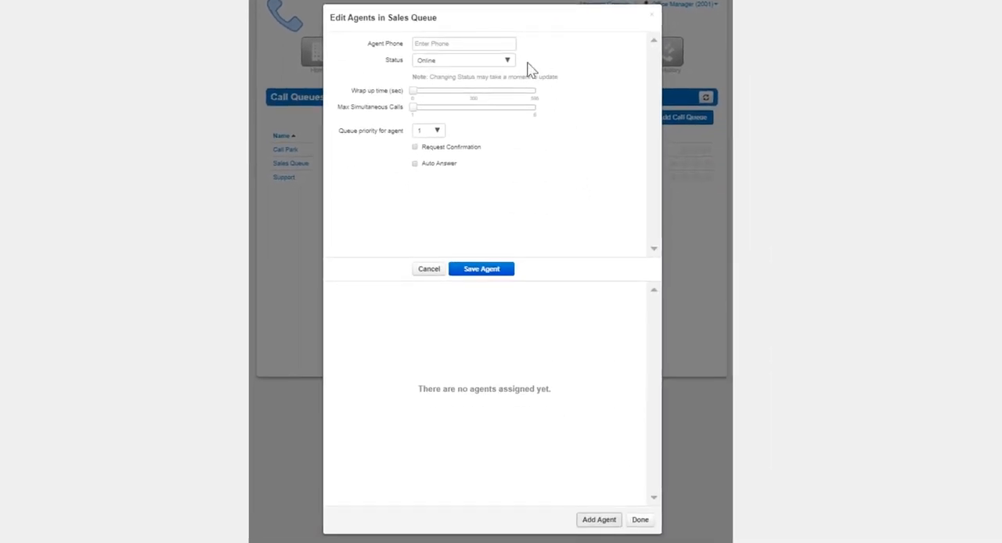
{"action": "left_click", "coordinate": [476, 42]}
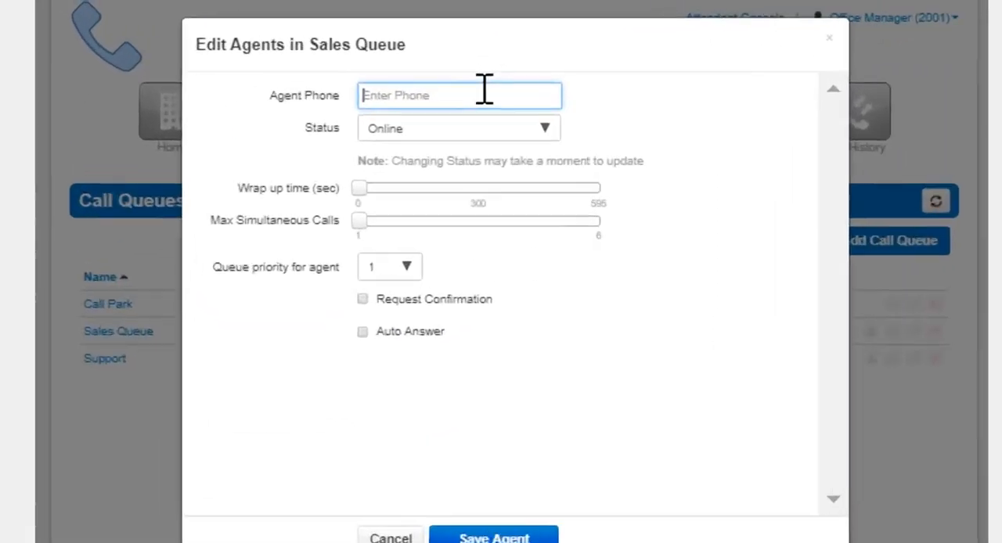
{"action": "type", "text": "b"}
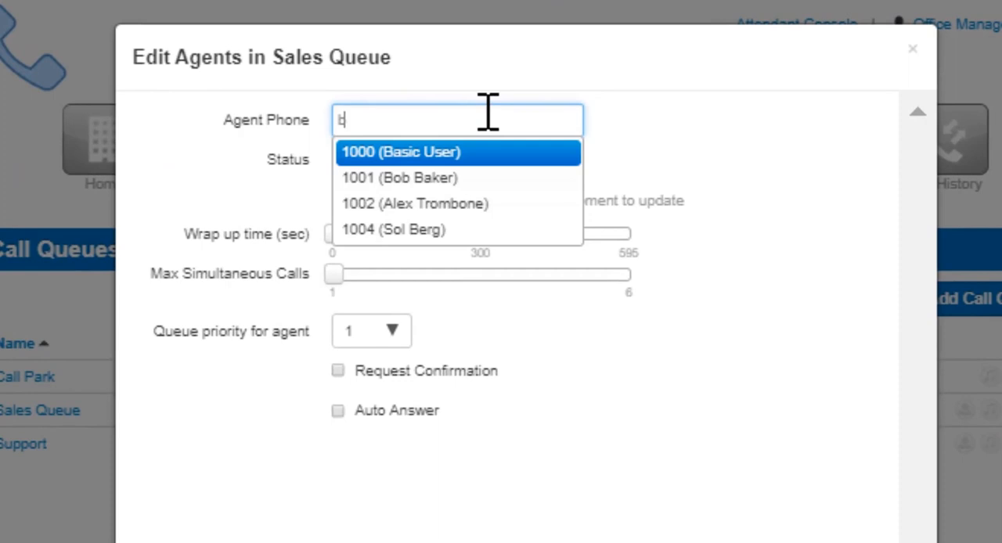
{"action": "key", "text": "Return"}
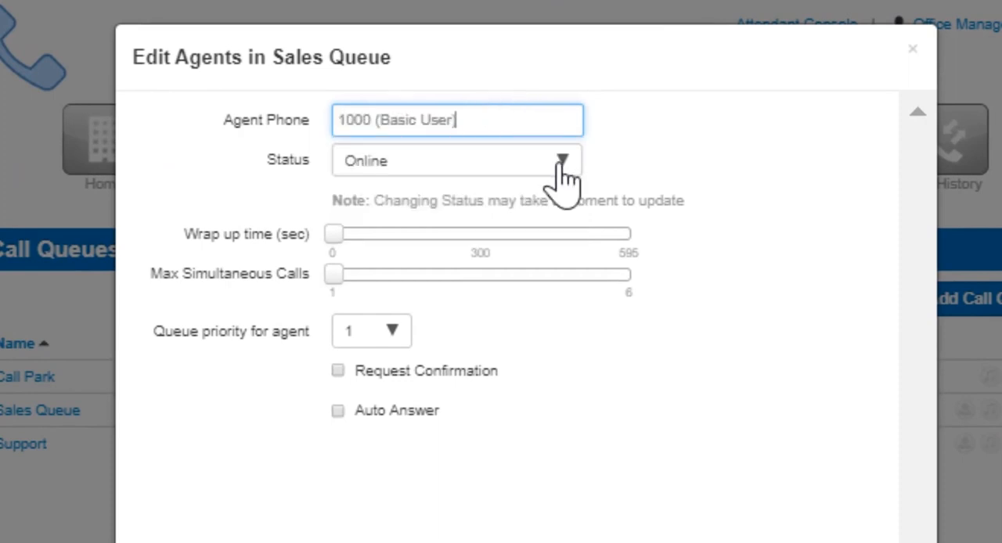
{"action": "left_click", "coordinate": [458, 163]}
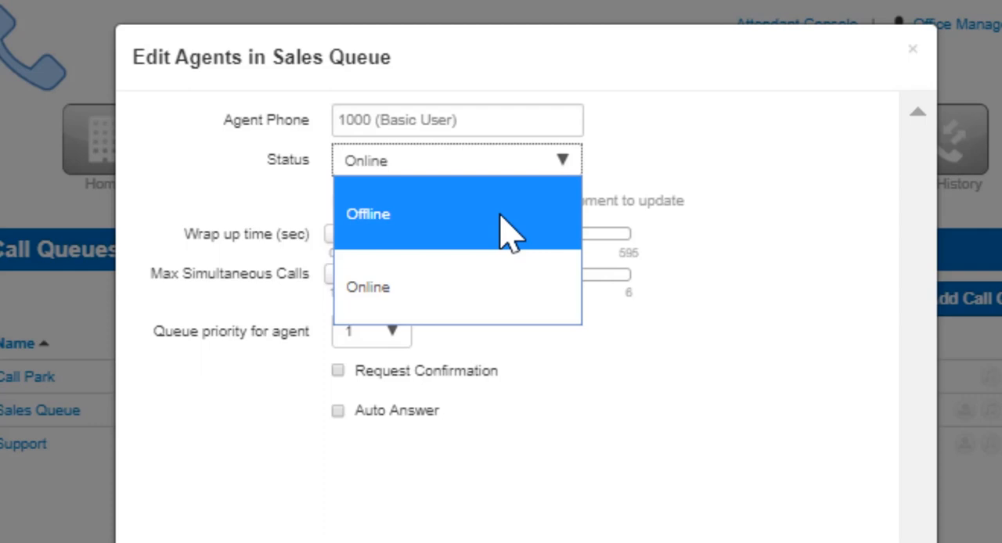
{"action": "left_click", "coordinate": [519, 287]}
Step: Set the agent's wrap up time to 25 seconds and the maximum simultaneous calls to 2
{"action": "mouse_move", "coordinate": [337, 237]}
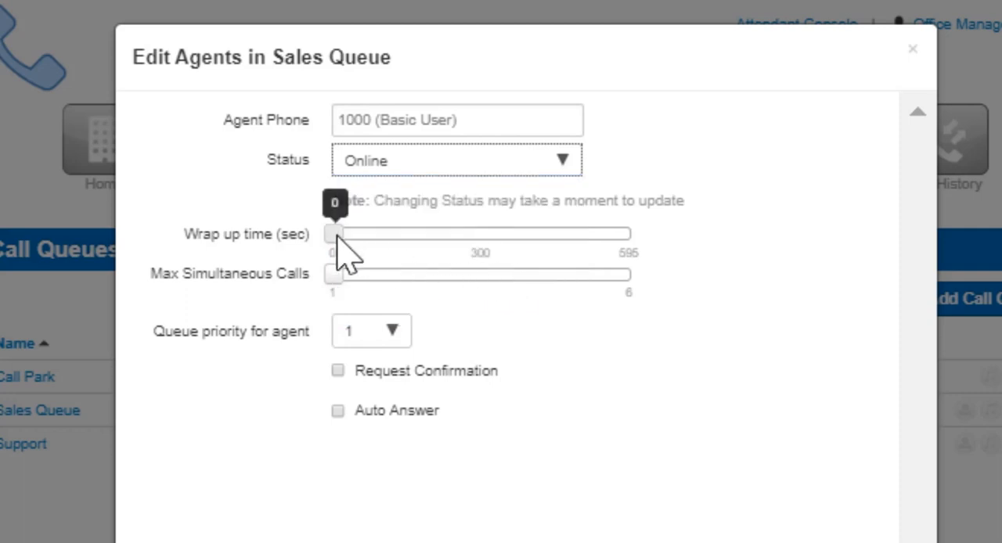
{"action": "left_click_drag", "start_coordinate": [337, 237], "coordinate": [348, 238]}
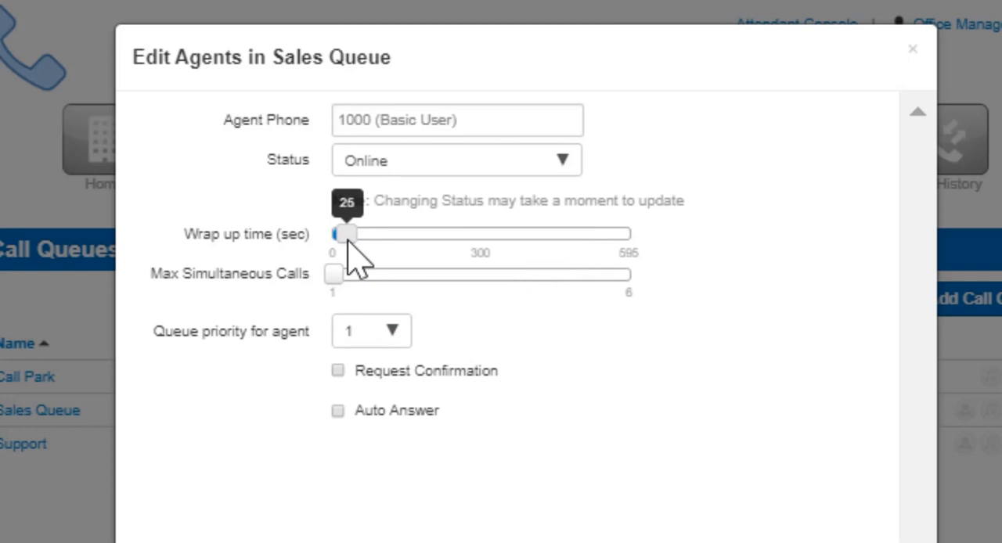
{"action": "mouse_move", "coordinate": [335, 275]}
{"action": "left_click_drag", "start_coordinate": [335, 275], "coordinate": [363, 272]}
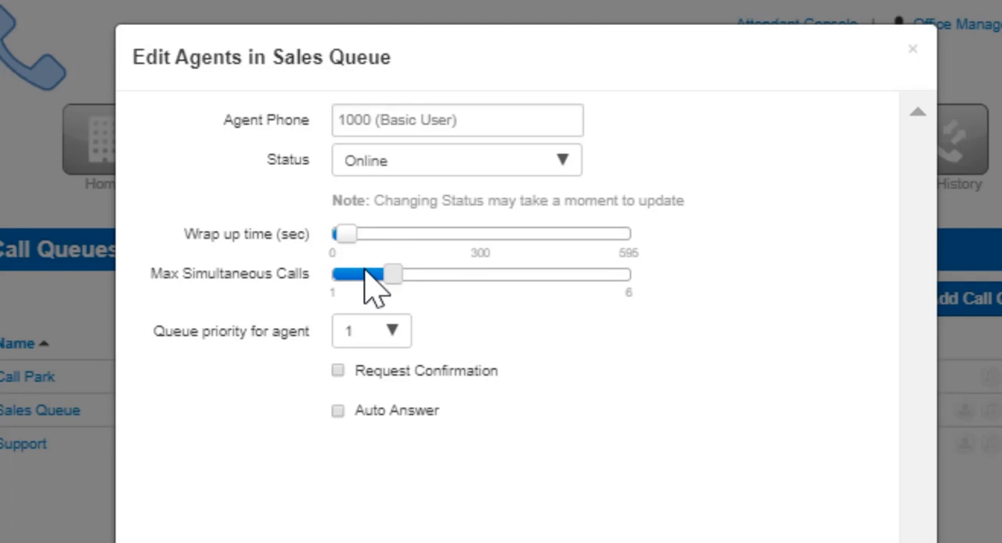
{"action": "mouse_move", "coordinate": [386, 270]}
Step: Keep the agent's queue priority at 1, select Request Confirmation followed by Auto Answer, and save the agent
{"action": "left_click", "coordinate": [389, 336]}
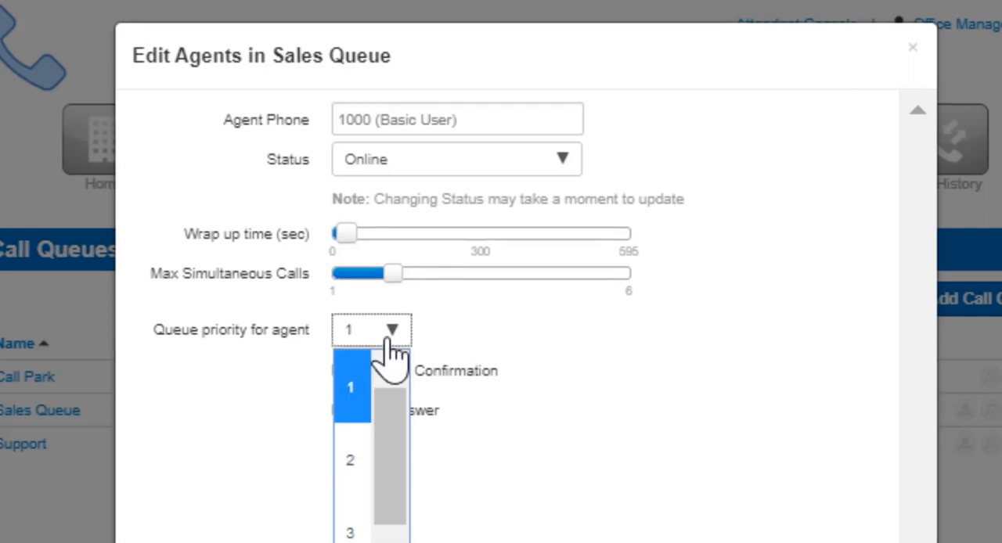
{"action": "left_click", "coordinate": [391, 338]}
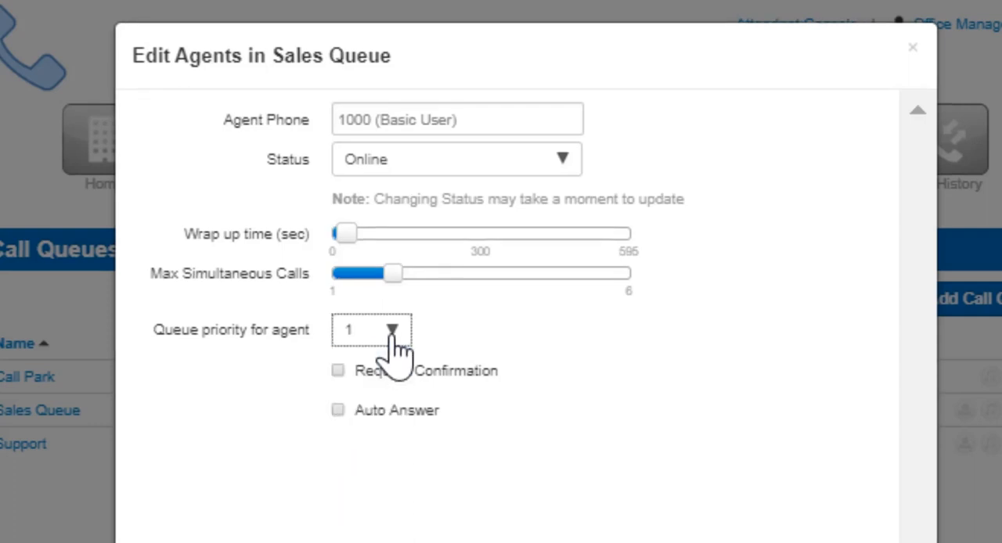
{"action": "left_click", "coordinate": [337, 371]}
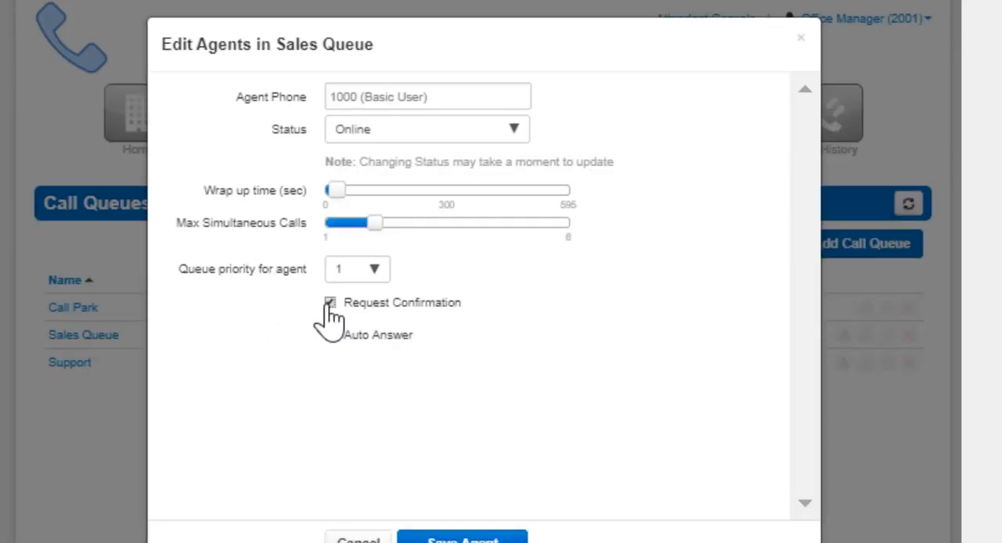
{"action": "left_click", "coordinate": [329, 336]}
{"action": "left_click", "coordinate": [462, 539]}
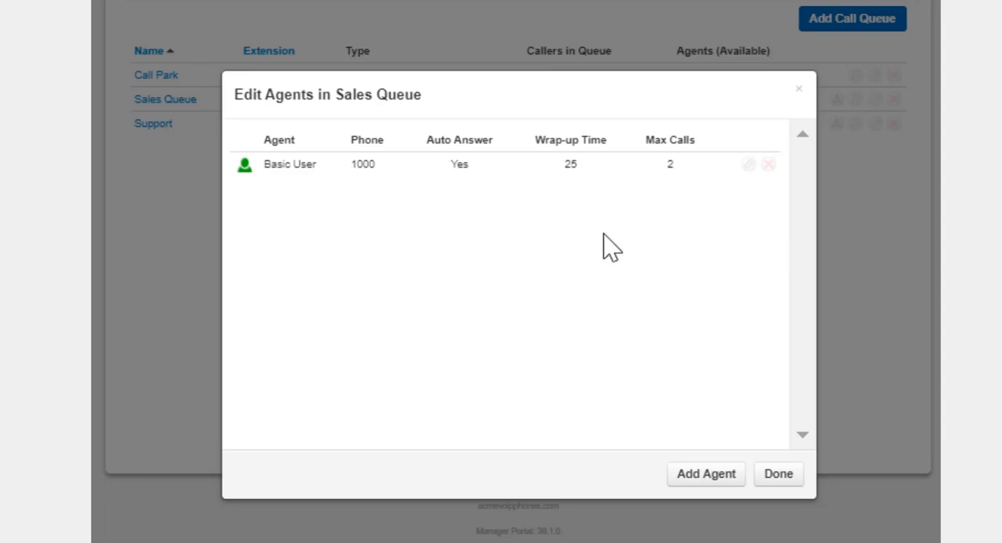
Step: Open the Basic User agent's settings, remove the agent from the Sales Queue, and finish editing agents
{"action": "left_click", "coordinate": [748, 164]}
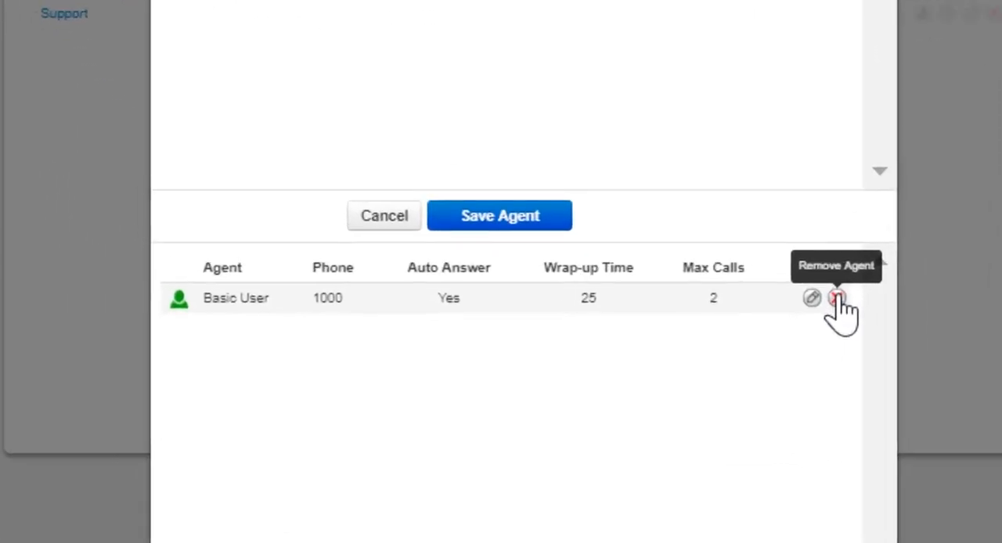
{"action": "left_click", "coordinate": [702, 401]}
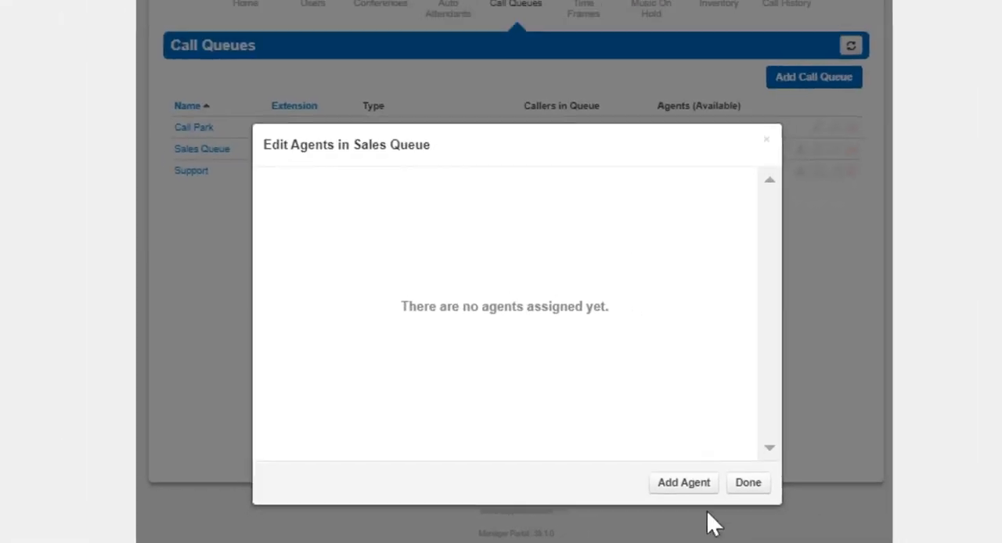
{"action": "left_click", "coordinate": [745, 484]}
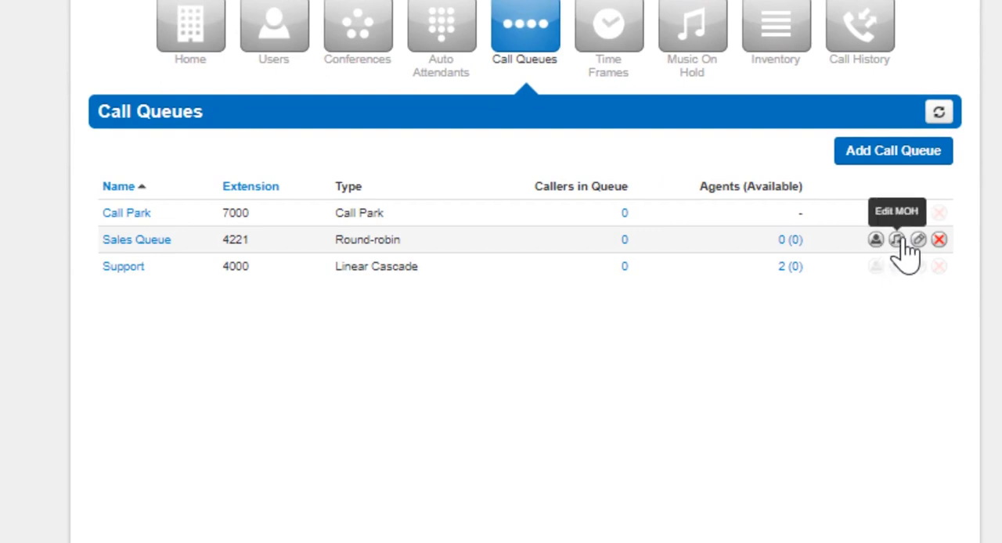
Step: Upload Song2.mp3 as music on hold for the Sales Queue, with the song name Queue MoH
{"action": "left_click", "coordinate": [898, 241]}
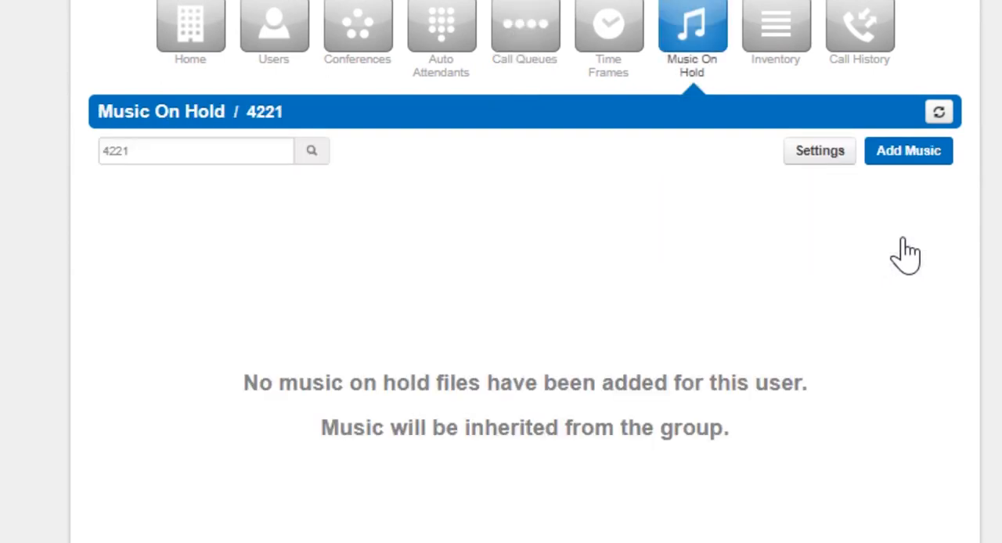
{"action": "left_click", "coordinate": [900, 166]}
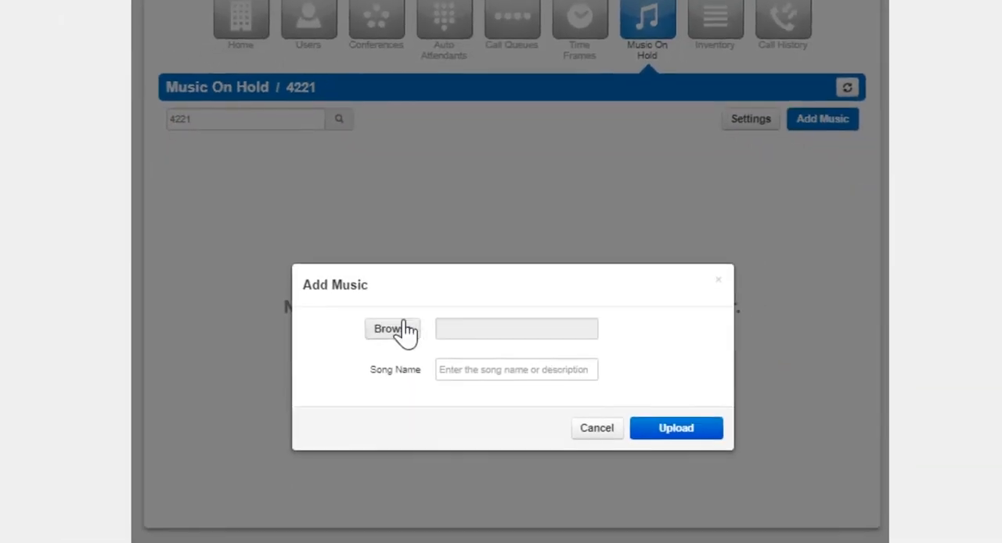
{"action": "left_click", "coordinate": [404, 327]}
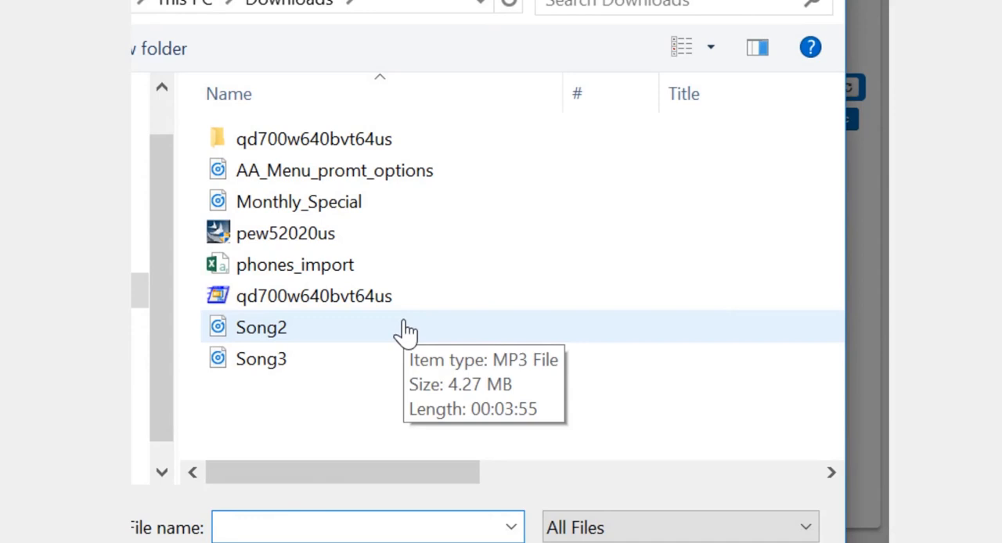
{"action": "double_click", "coordinate": [405, 329]}
{"action": "left_click", "coordinate": [479, 373]}
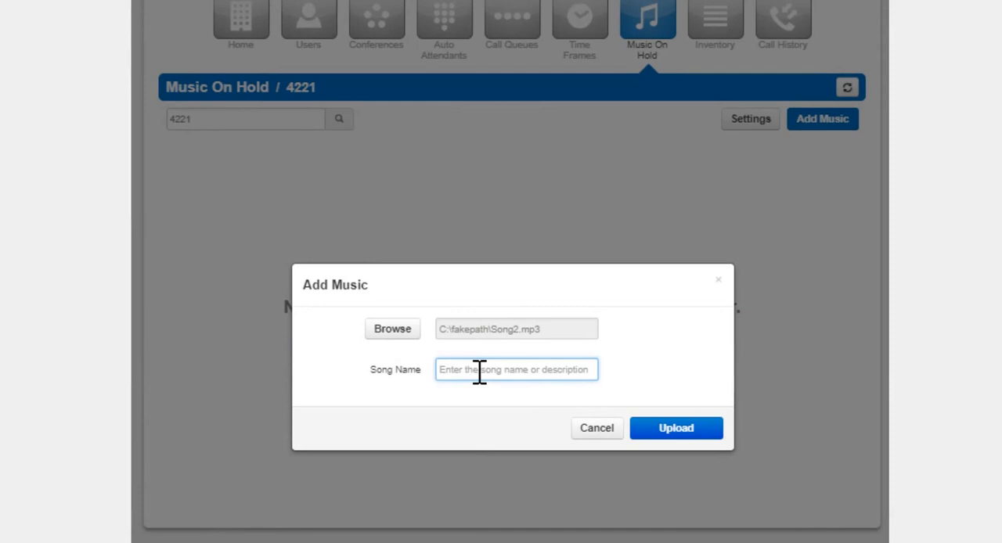
{"action": "type", "text": "Queue MoH"}
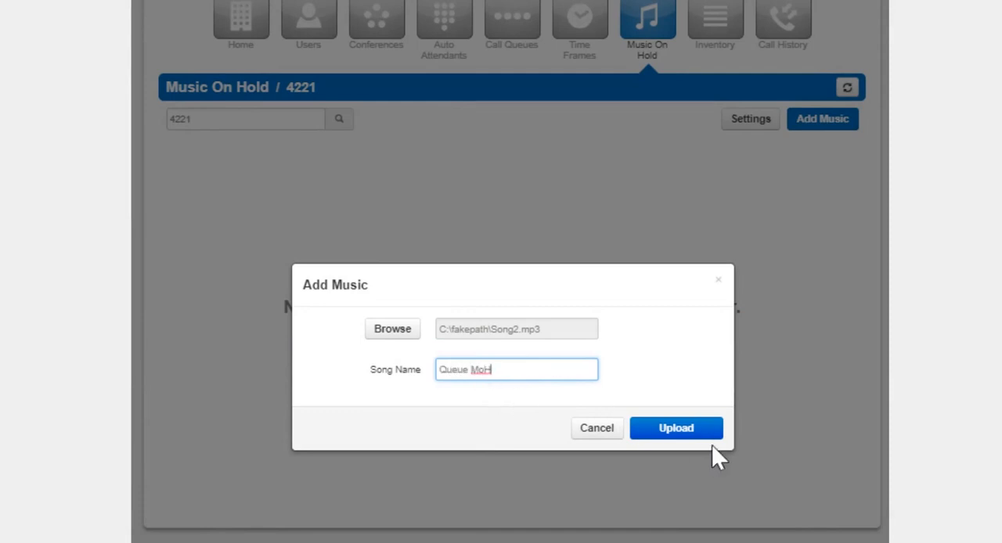
{"action": "left_click", "coordinate": [694, 431]}
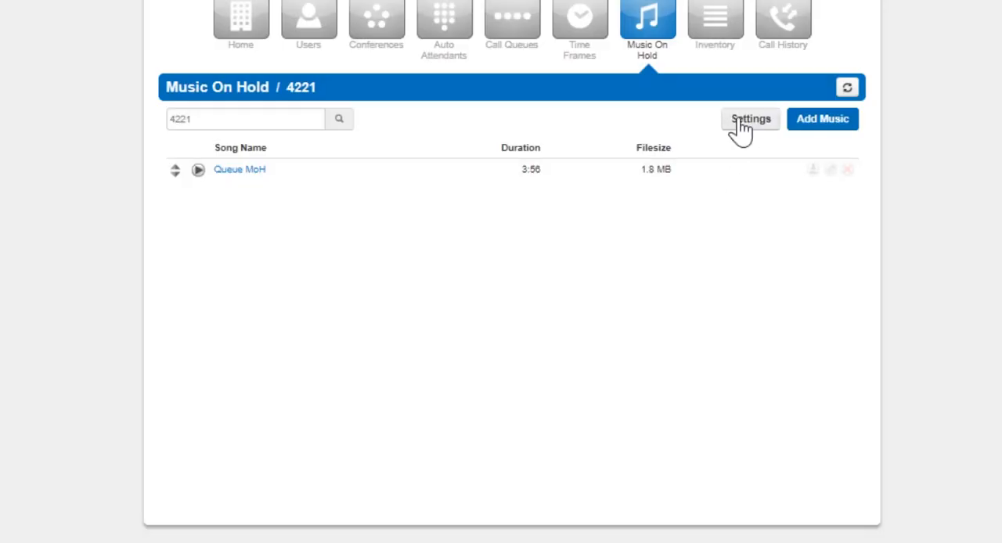
Step: In the queue's music on hold settings, choose to upload a new introductory greeting and select the Monthly_Special.mp3 file
{"action": "left_click", "coordinate": [740, 124]}
{"action": "left_click", "coordinate": [439, 347]}
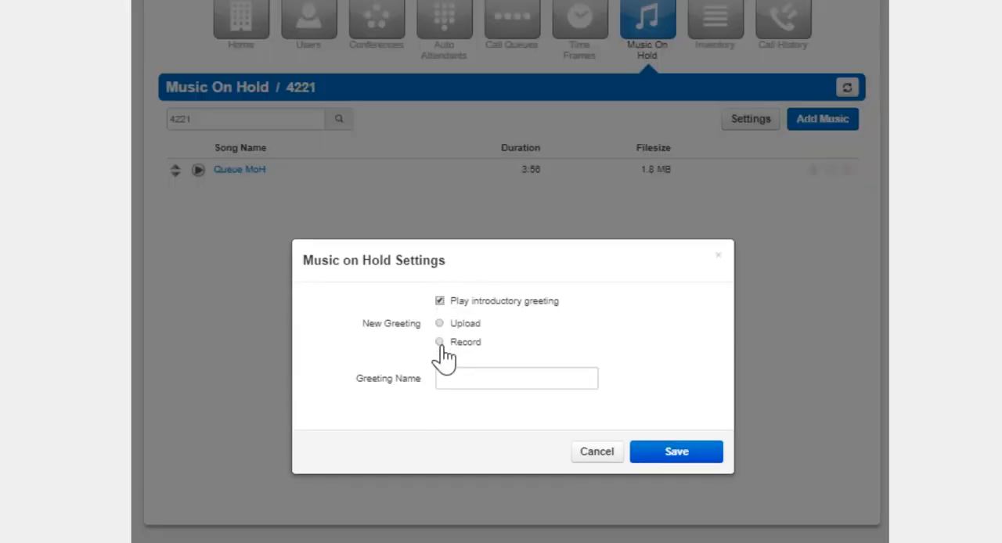
{"action": "left_click", "coordinate": [440, 325]}
{"action": "left_click", "coordinate": [440, 342]}
{"action": "left_click", "coordinate": [439, 323]}
{"action": "left_click", "coordinate": [396, 380]}
{"action": "double_click", "coordinate": [343, 211]}
Step: Name the greeting "Queue Introductory greeting" and save the music on hold settings
{"action": "left_click", "coordinate": [482, 412]}
{"action": "type", "text": "Queue Introductory g"}
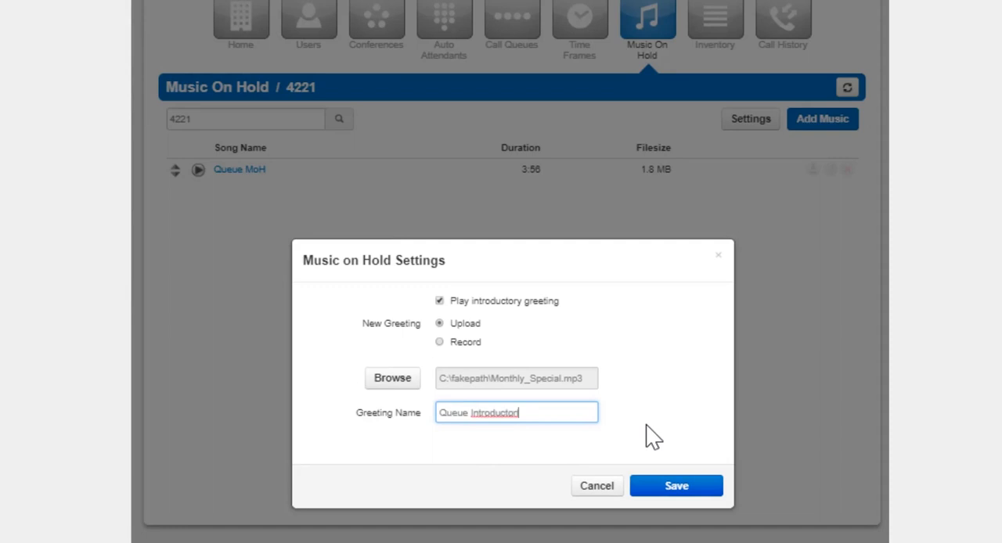
{"action": "type", "text": "reeting"}
{"action": "left_click", "coordinate": [664, 489]}
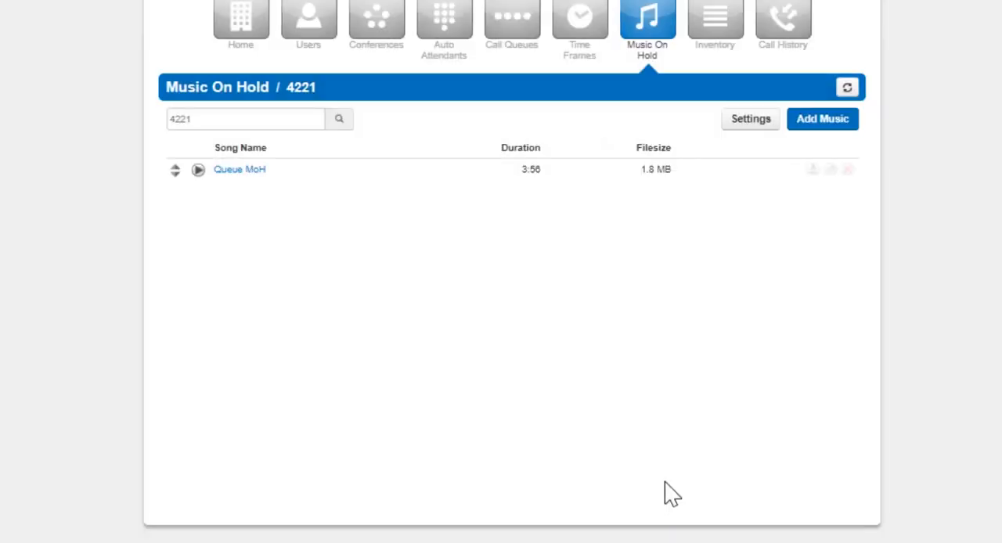
Step: Add a second music on hold track named Song 2 MoH and move it above Queue MoH in the song order
{"action": "left_click", "coordinate": [820, 121]}
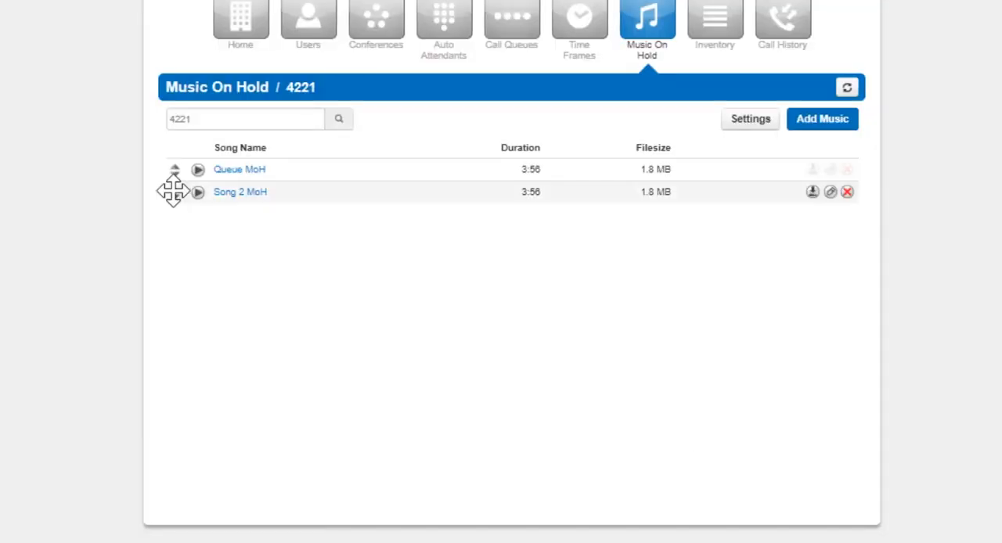
{"action": "left_click_drag", "start_coordinate": [175, 193], "coordinate": [180, 166]}
{"action": "left_click", "coordinate": [816, 159]}
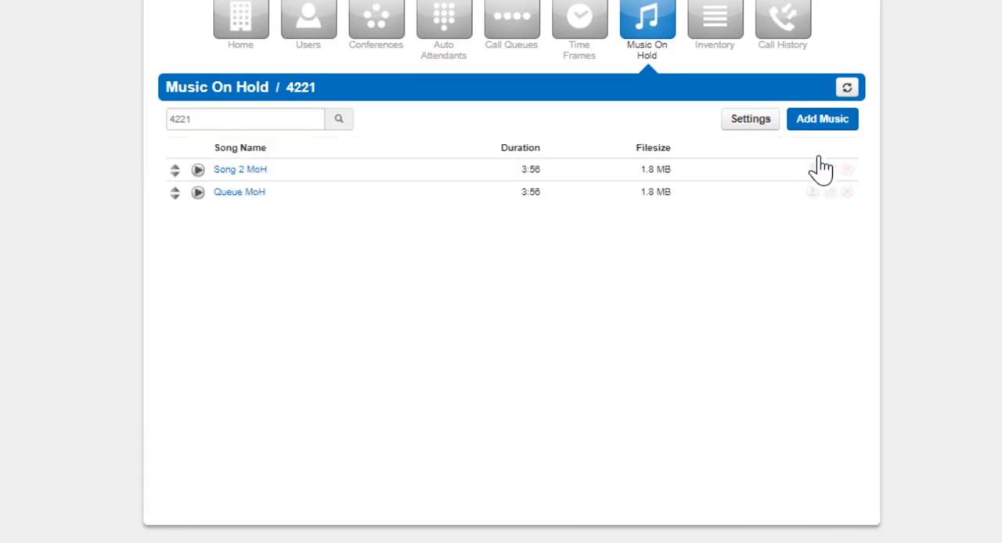
Step: Return to the call queues, review the Sales Queue's basic settings, and close them without making changes
{"action": "left_click", "coordinate": [511, 20]}
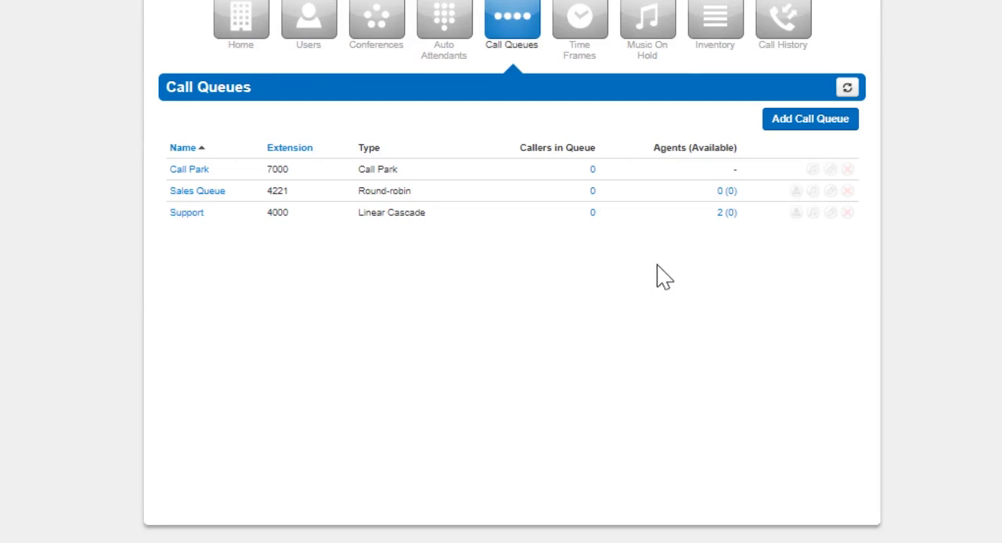
{"action": "left_click", "coordinate": [830, 192]}
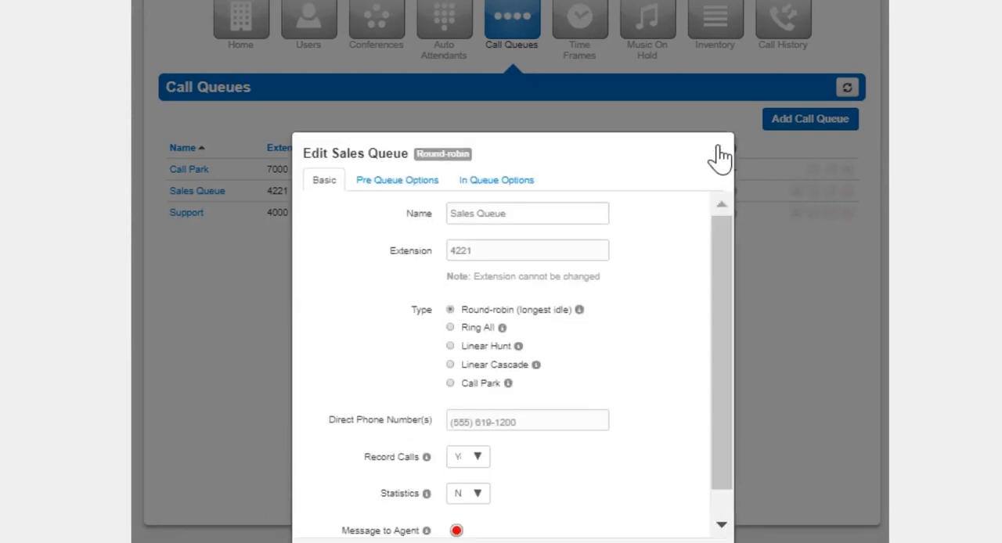
{"action": "left_click_drag", "start_coordinate": [713, 231], "coordinate": [717, 301]}
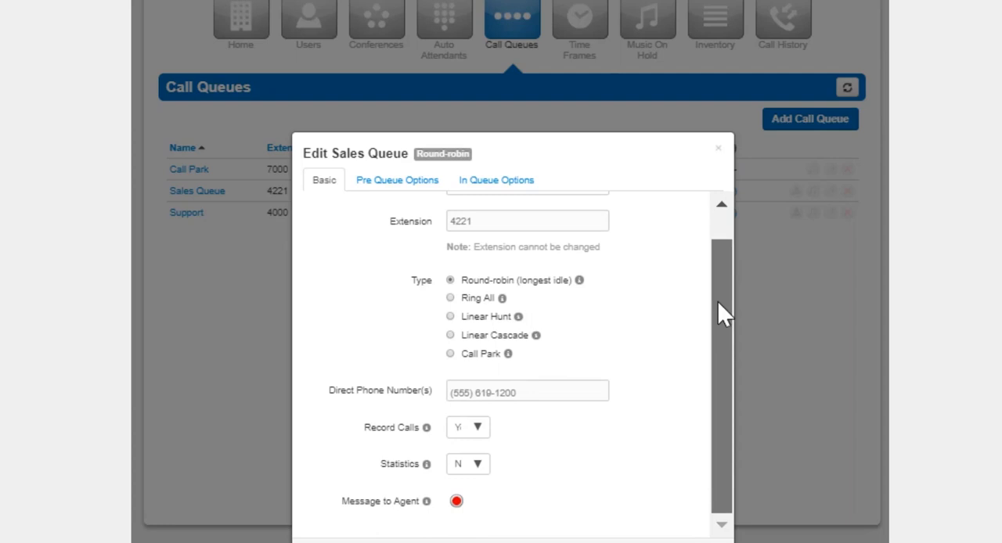
{"action": "left_click", "coordinate": [719, 155]}
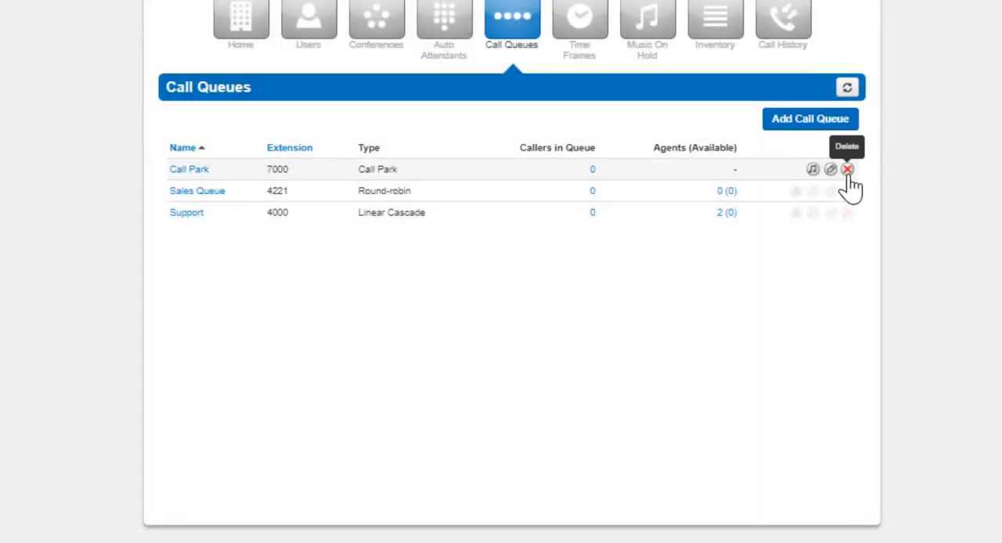
Step: Try to delete the Call Park call queue
{"action": "left_click", "coordinate": [848, 170]}
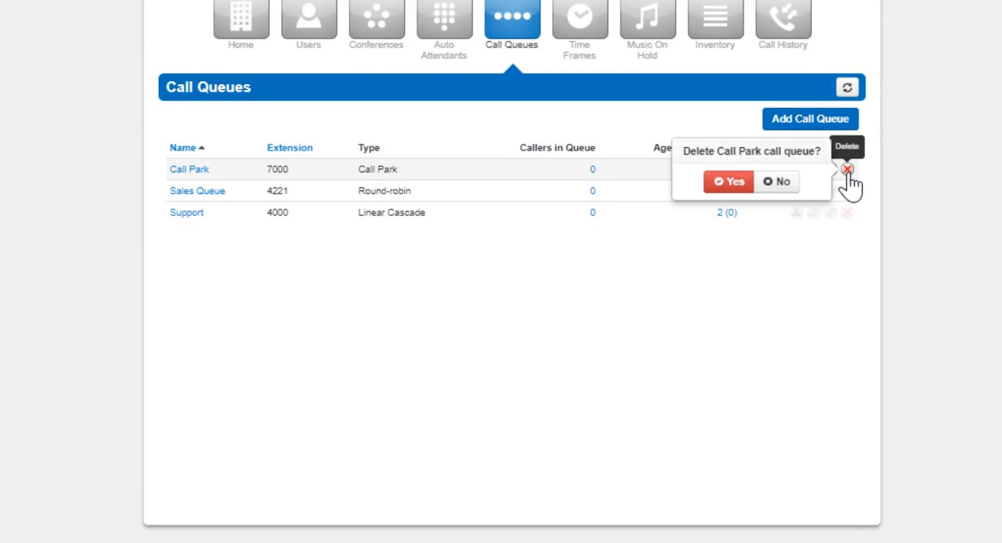
{"action": "left_click", "coordinate": [746, 186]}
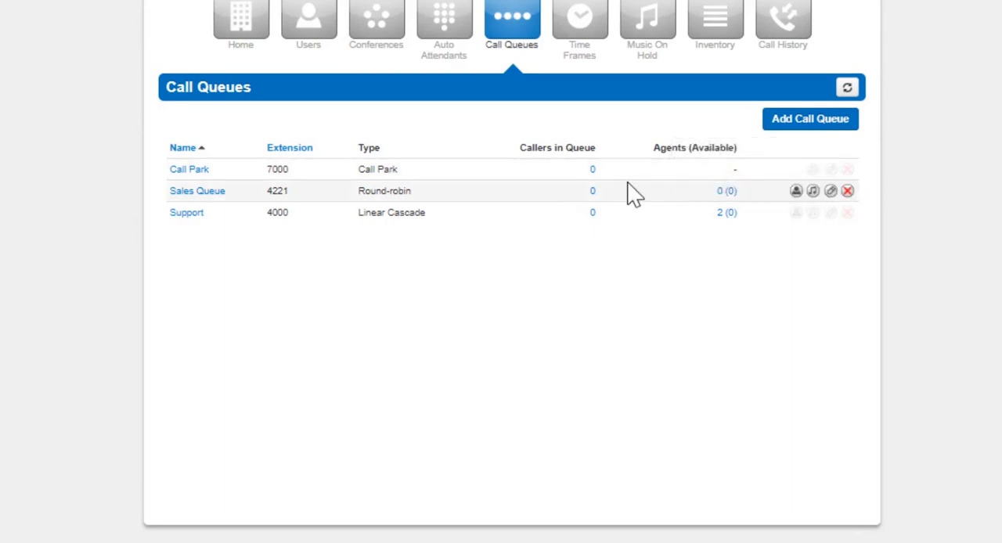